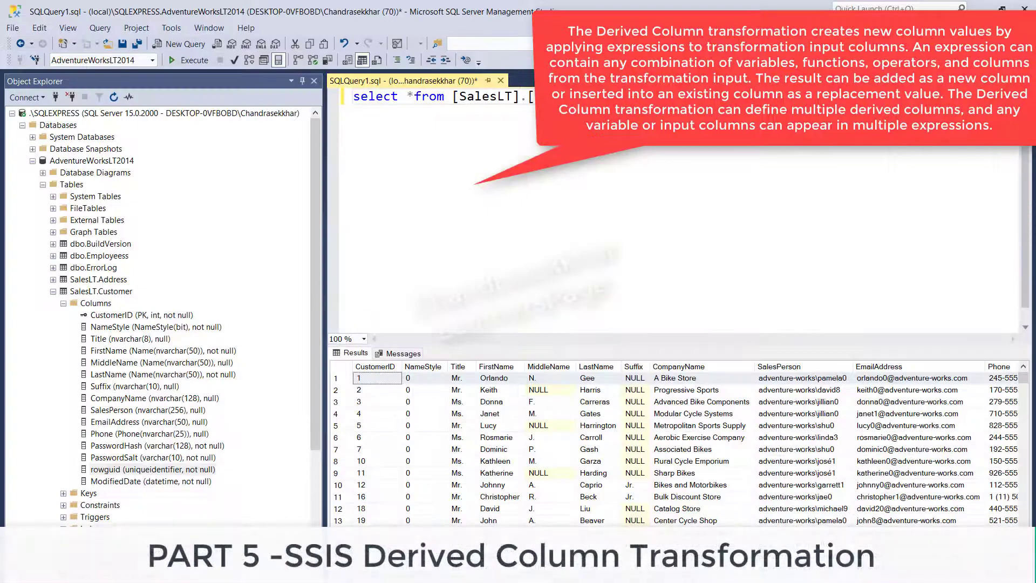
Run the select query on the SalesLT customer table and review the returned columns across the result grid
{"action": "key", "text": "ctrl+a"}
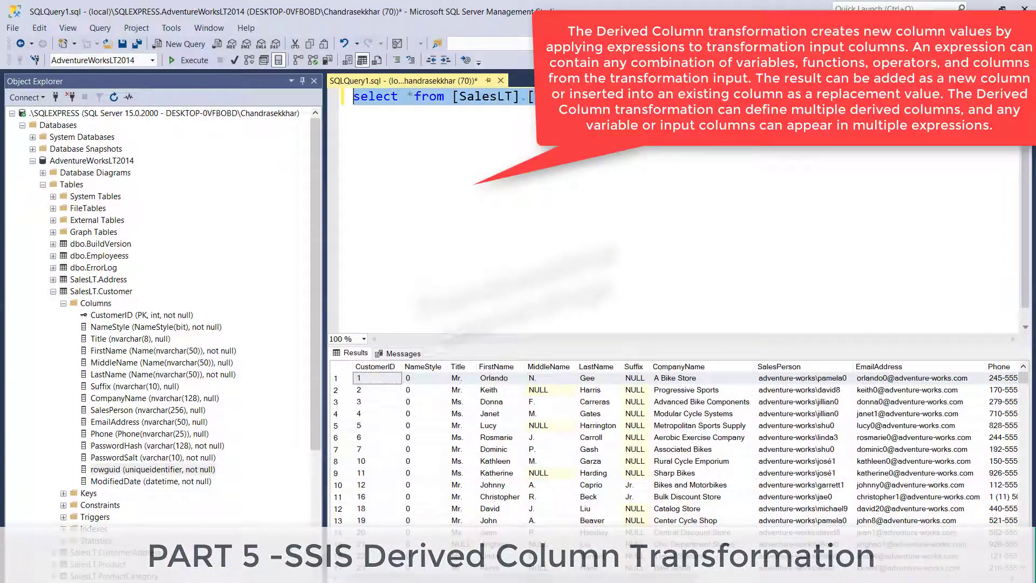
{"action": "key", "text": "F5"}
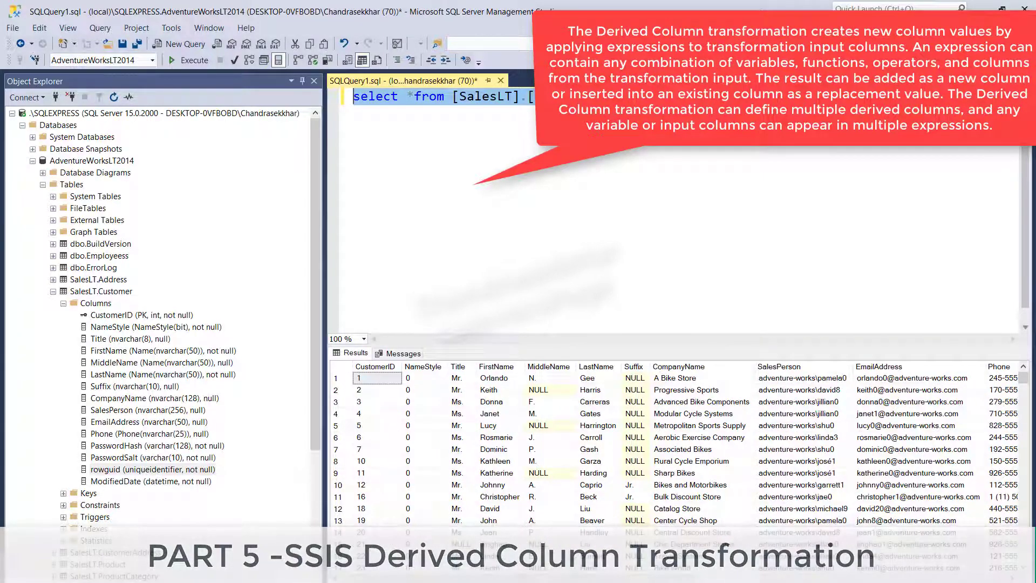
{"action": "scroll", "coordinate": [675, 442], "scroll_direction": "right", "scroll_amount": 10}
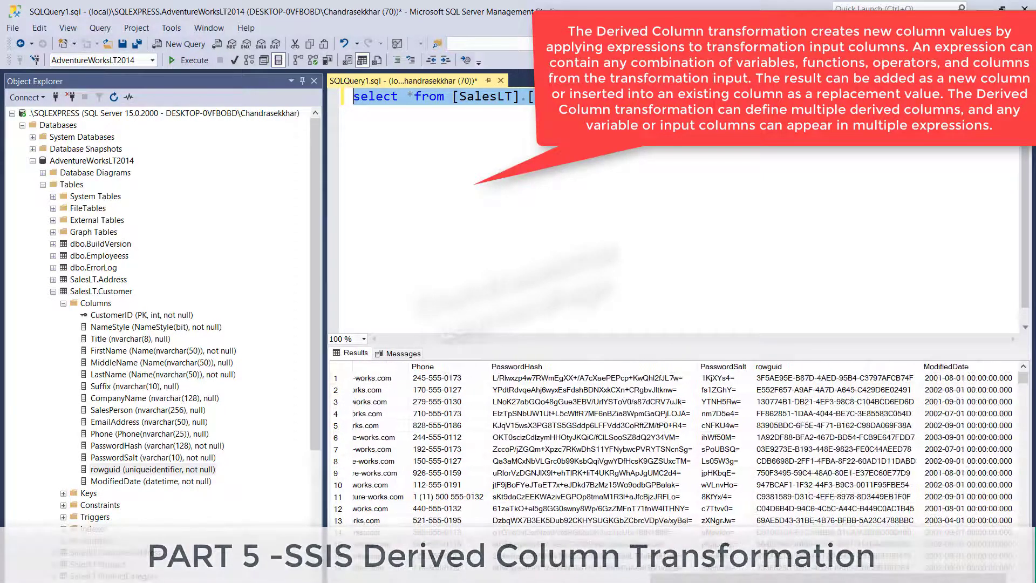
{"action": "scroll", "coordinate": [484, 457], "scroll_direction": "left", "scroll_amount": 10}
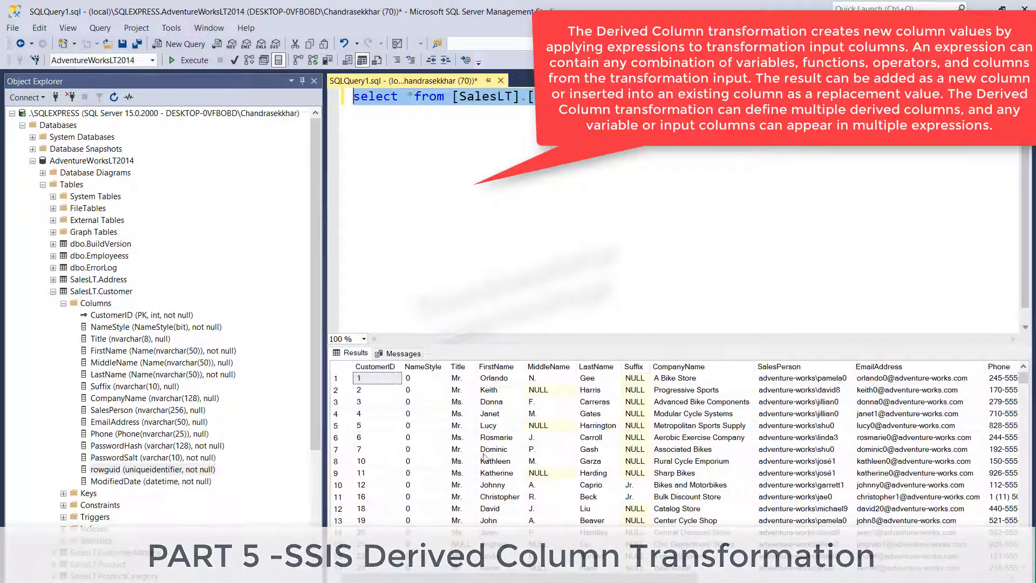
{"action": "left_click", "coordinate": [637, 127]}
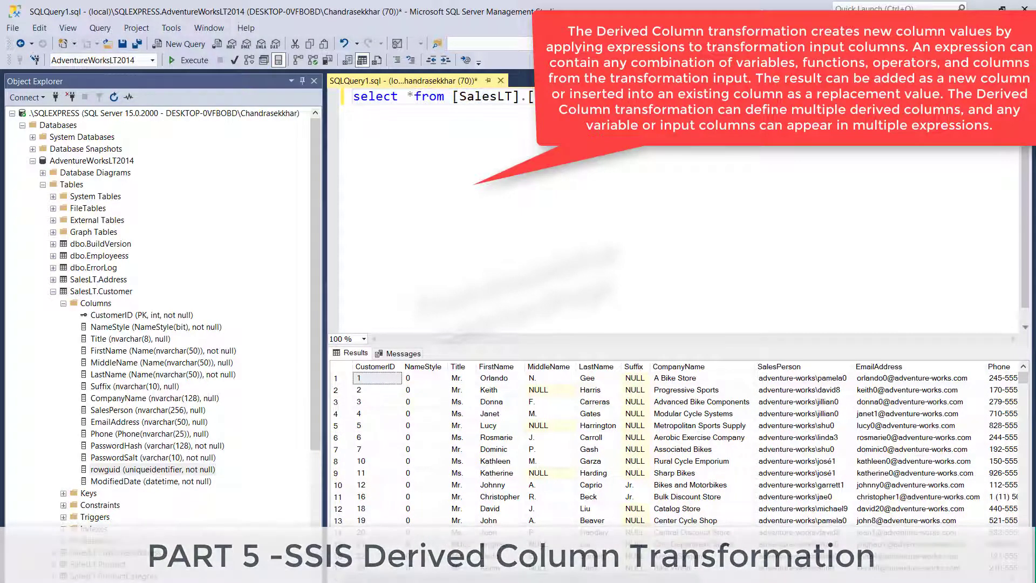
Switch to Visual Studio and delete the data flow paths linking OLE DB Source, Derived Column and Excel Destination
{"action": "key", "text": "alt+Tab"}
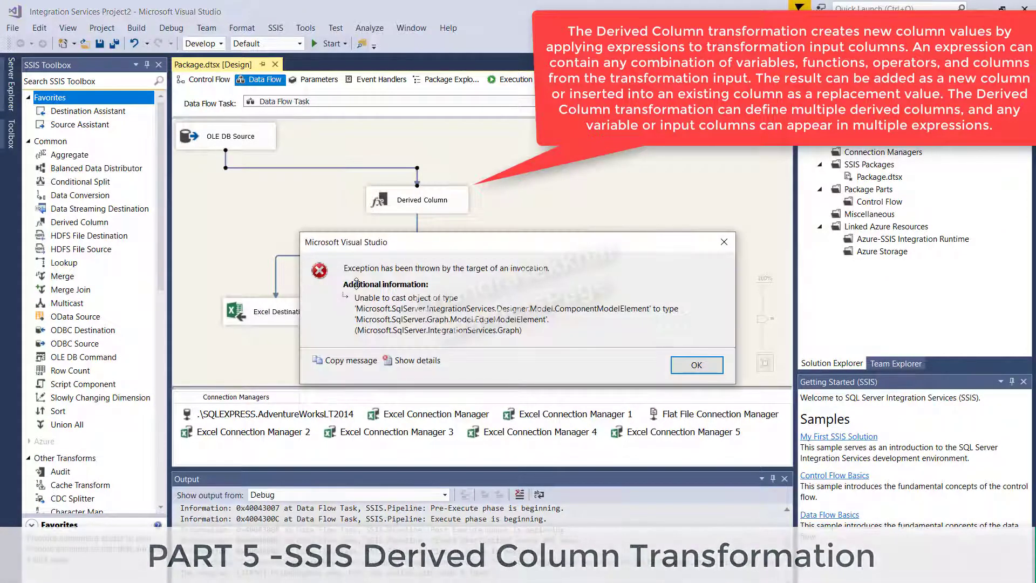
{"action": "left_click", "coordinate": [682, 365]}
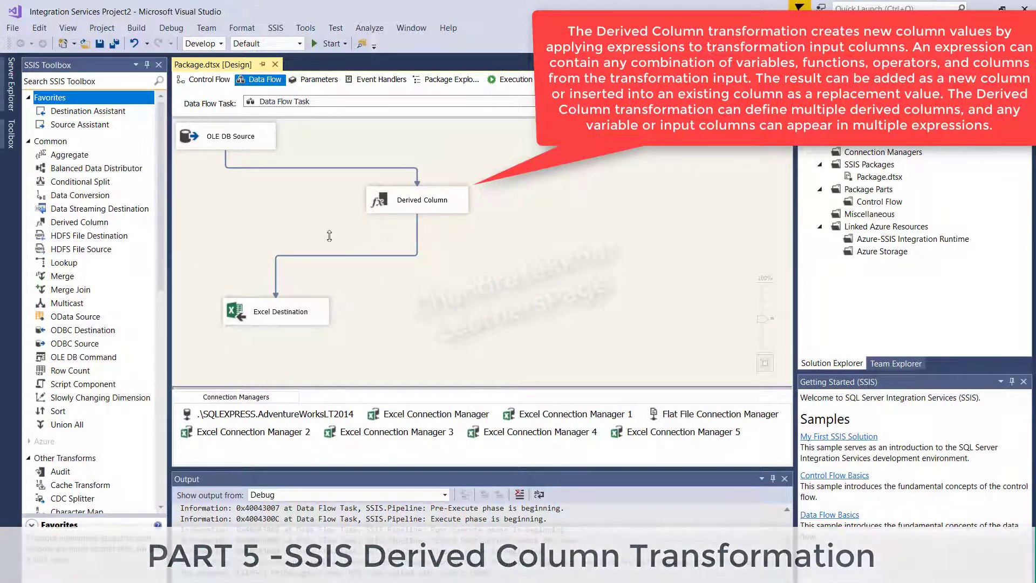
{"action": "key", "text": "Delete"}
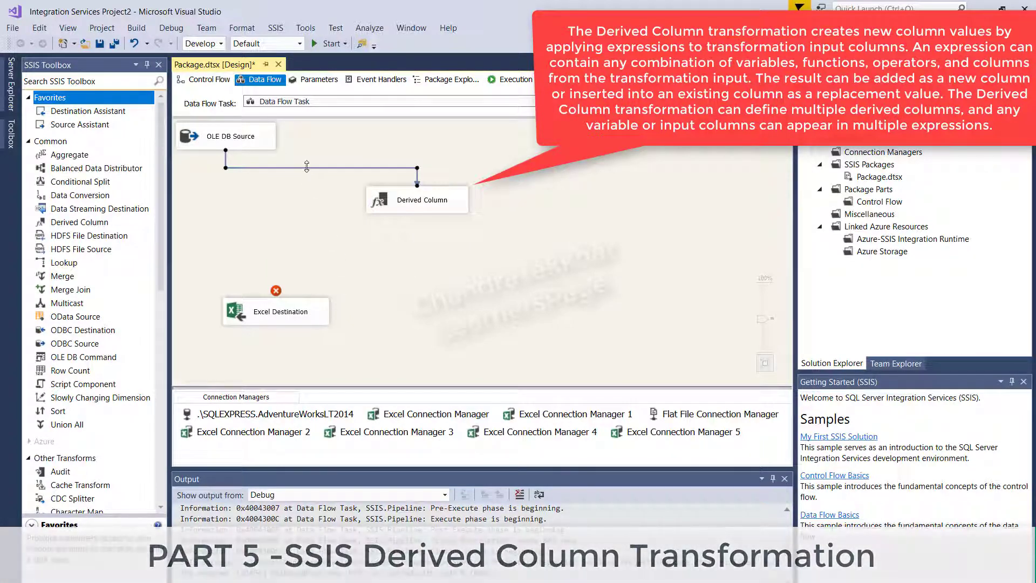
{"action": "key", "text": "Delete"}
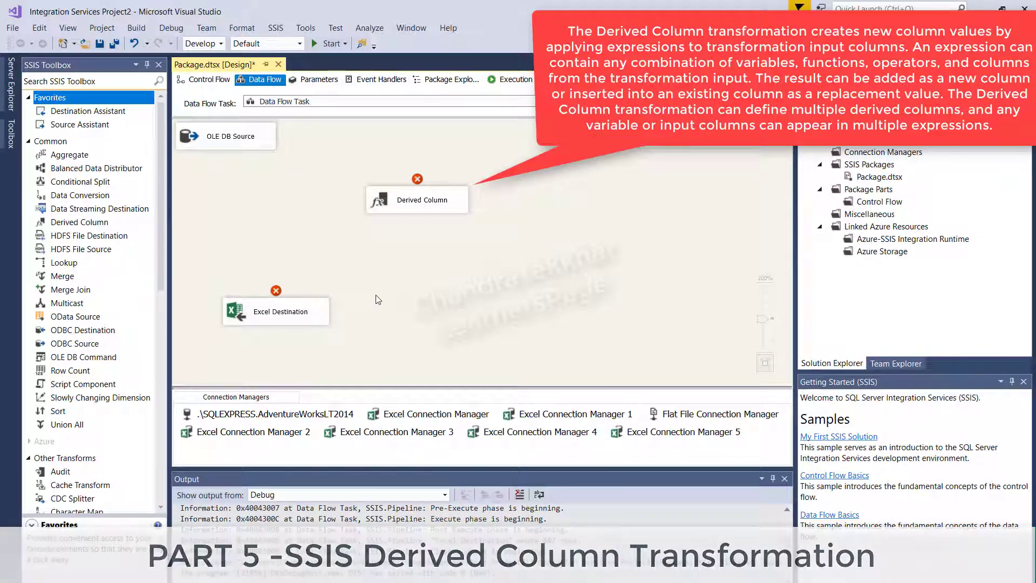
Check the connection manager and source table configured in the OLE DB Source
{"action": "double_click", "coordinate": [230, 141]}
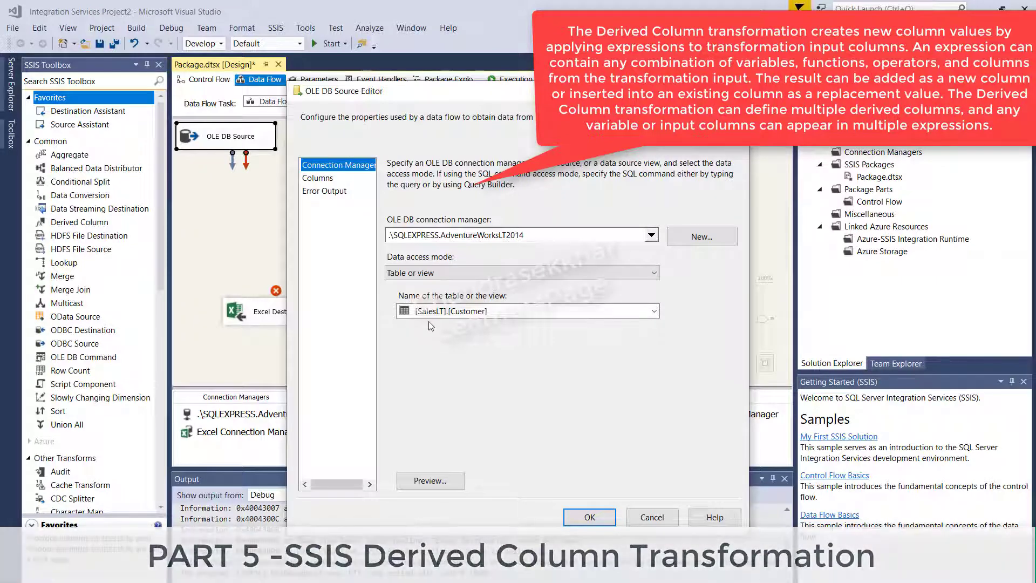
{"action": "left_click", "coordinate": [589, 517]}
{"action": "left_click", "coordinate": [451, 373]}
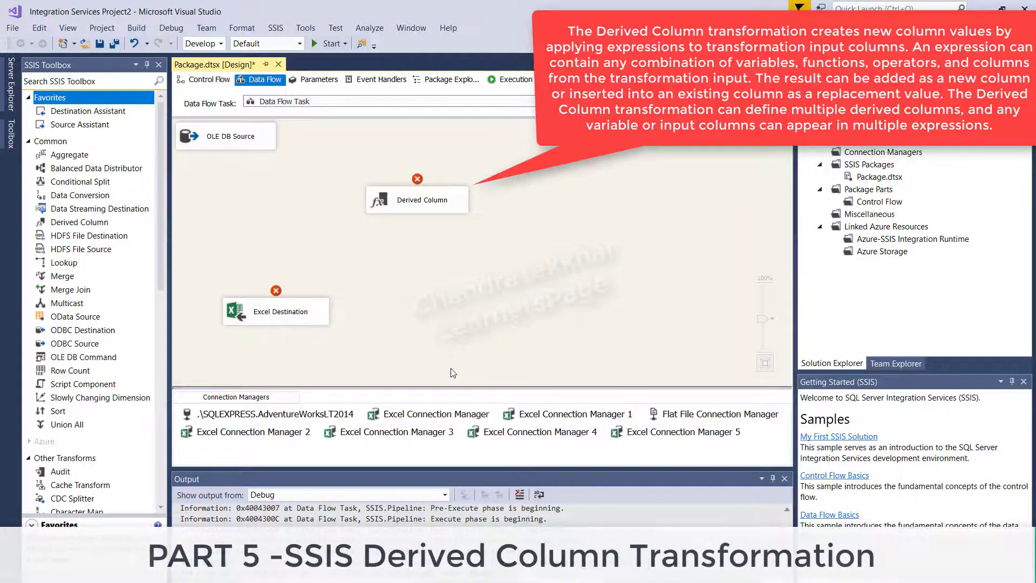
Open the Excel 97-2003 workbook TEST123 from the Documents folder and examine its FirstName and CustomerID columns
{"action": "double_click", "coordinate": [269, 313]}
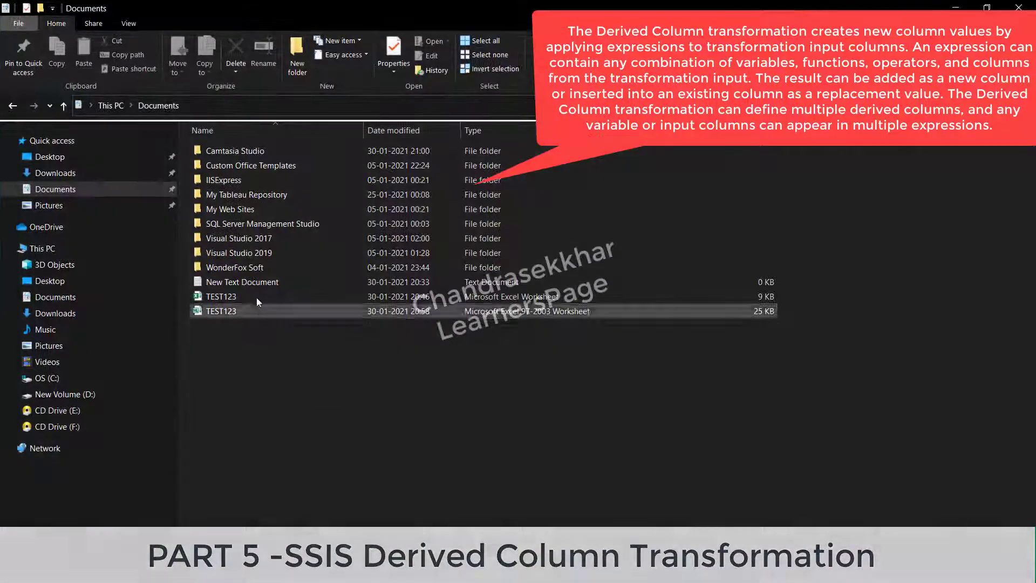
{"action": "left_click", "coordinate": [233, 312]}
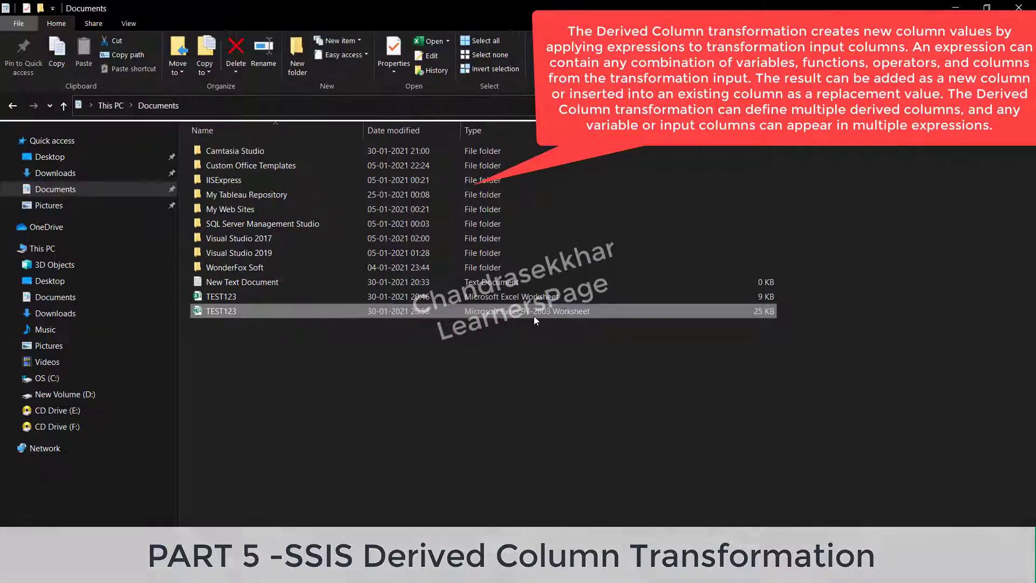
{"action": "double_click", "coordinate": [534, 313]}
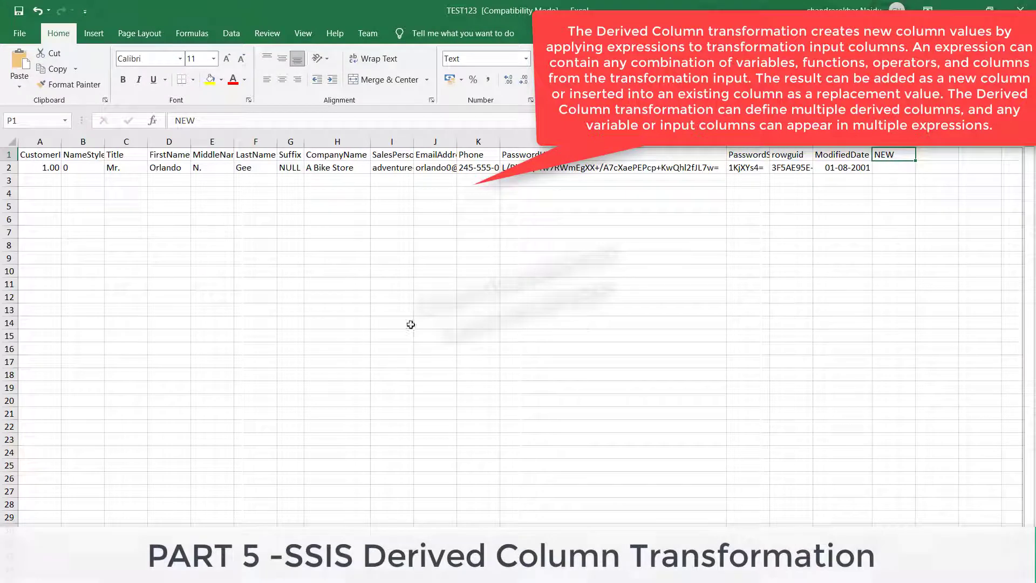
{"action": "left_click", "coordinate": [294, 245]}
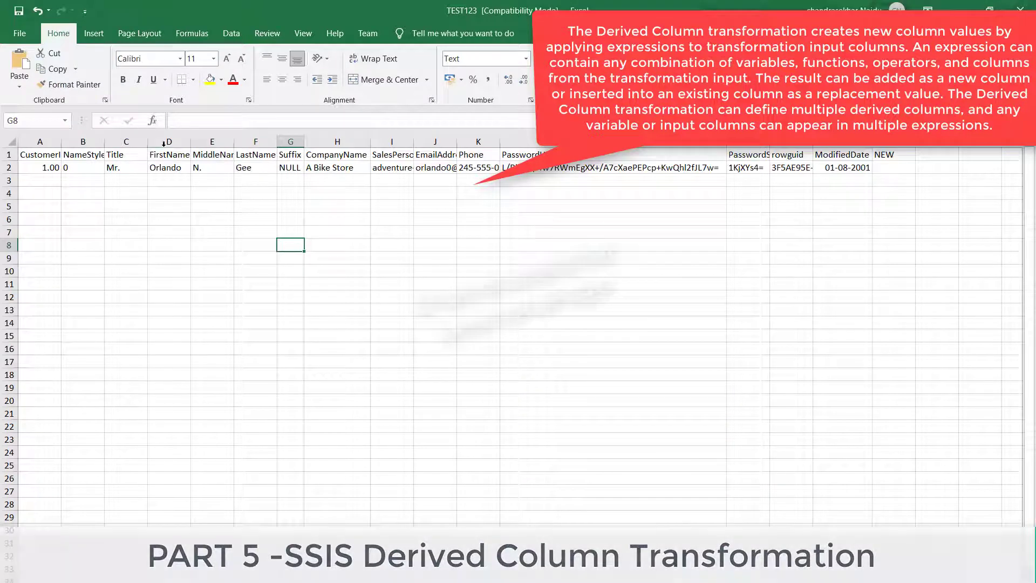
{"action": "left_click", "coordinate": [168, 141]}
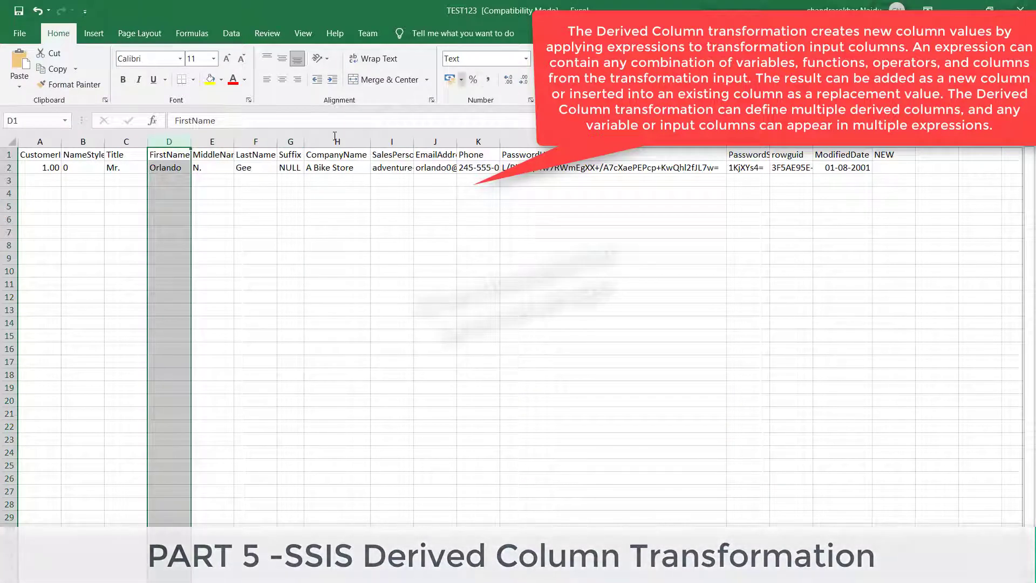
{"action": "left_click", "coordinate": [31, 158]}
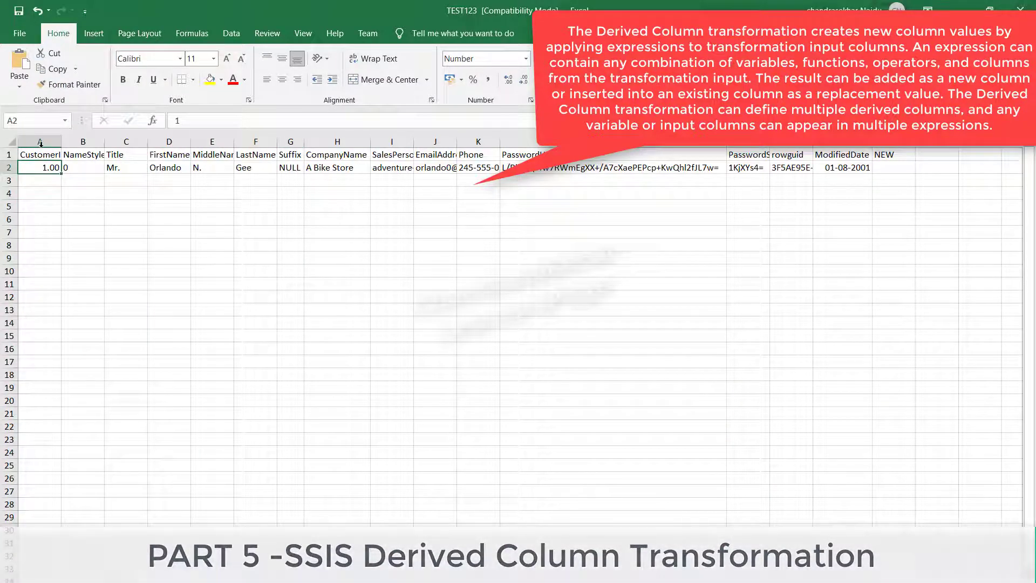
{"action": "left_click", "coordinate": [40, 142]}
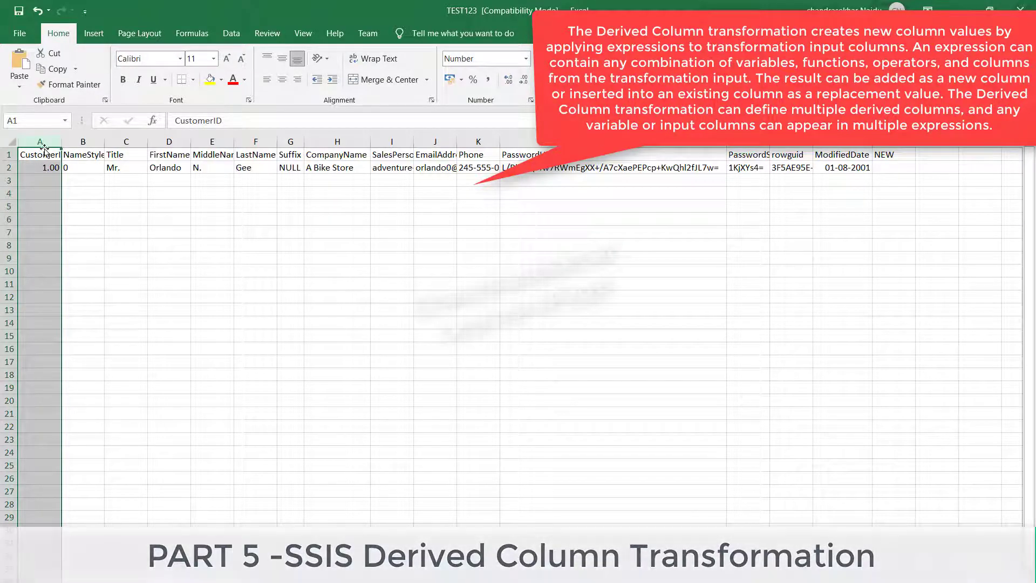
Compare the SalesLT.Customer columns in SQL Server Management Studio with the workbook's columns, from ModifiedDate to the extra NEW column
{"action": "left_click", "coordinate": [959, 6]}
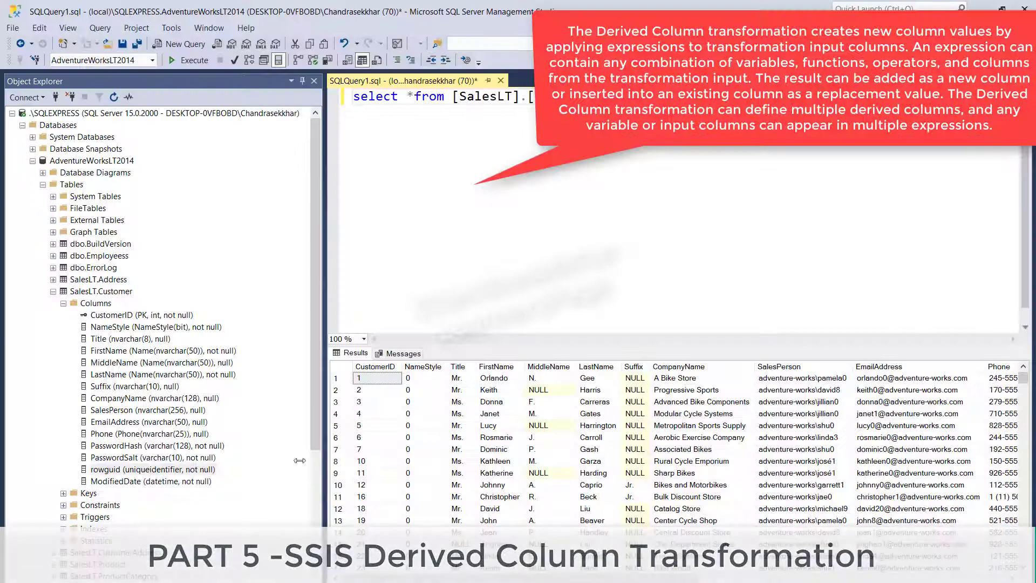
{"action": "left_click", "coordinate": [147, 483]}
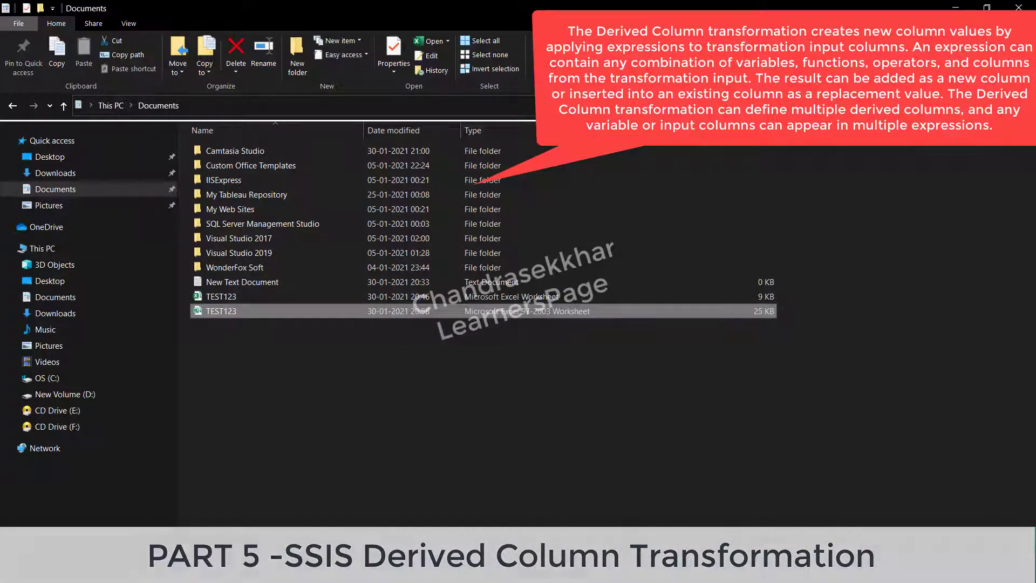
{"action": "mouse_move", "coordinate": [511, 572]}
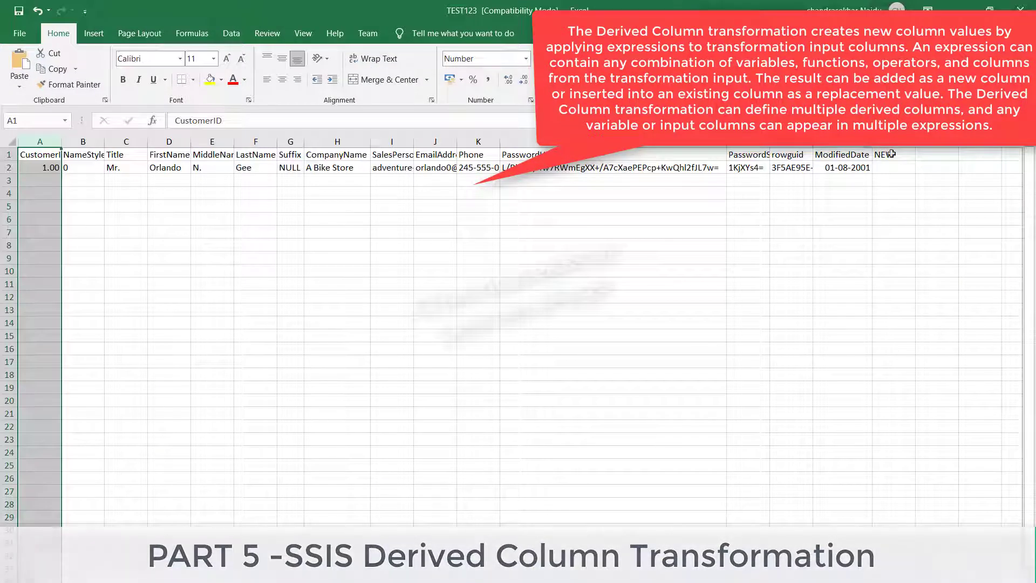
{"action": "left_click", "coordinate": [842, 141]}
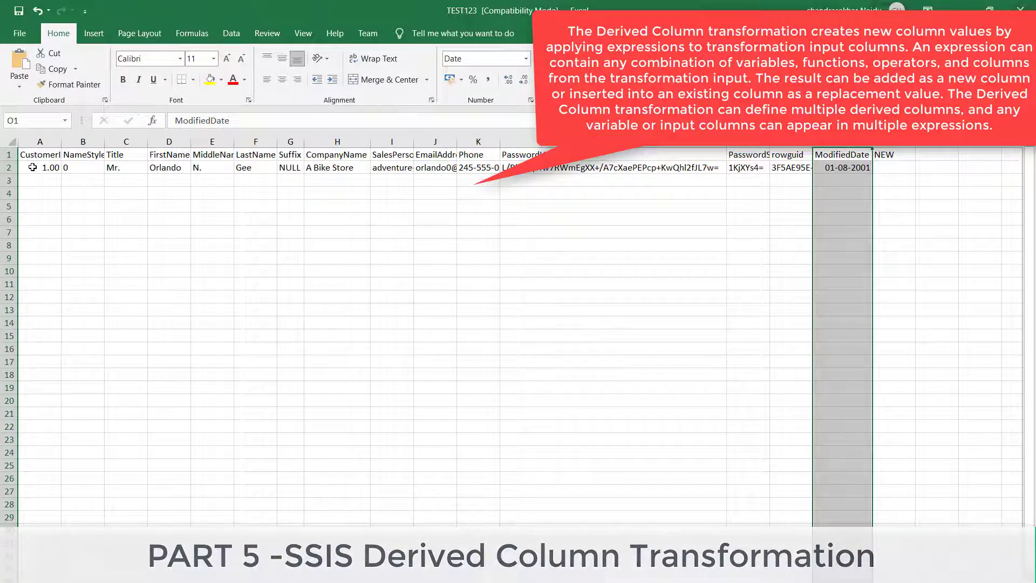
{"action": "left_click", "coordinate": [762, 243]}
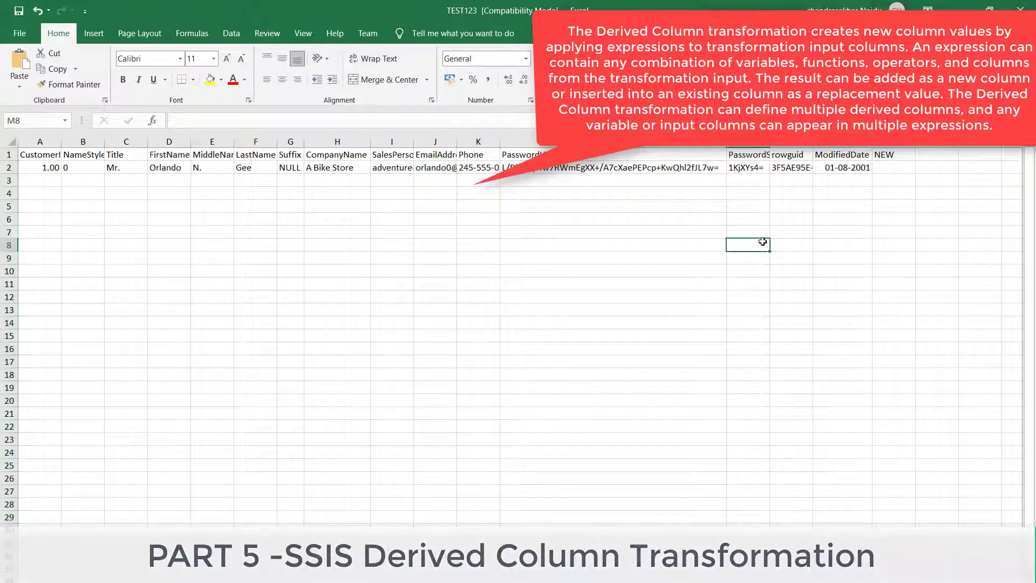
{"action": "left_click", "coordinate": [891, 169]}
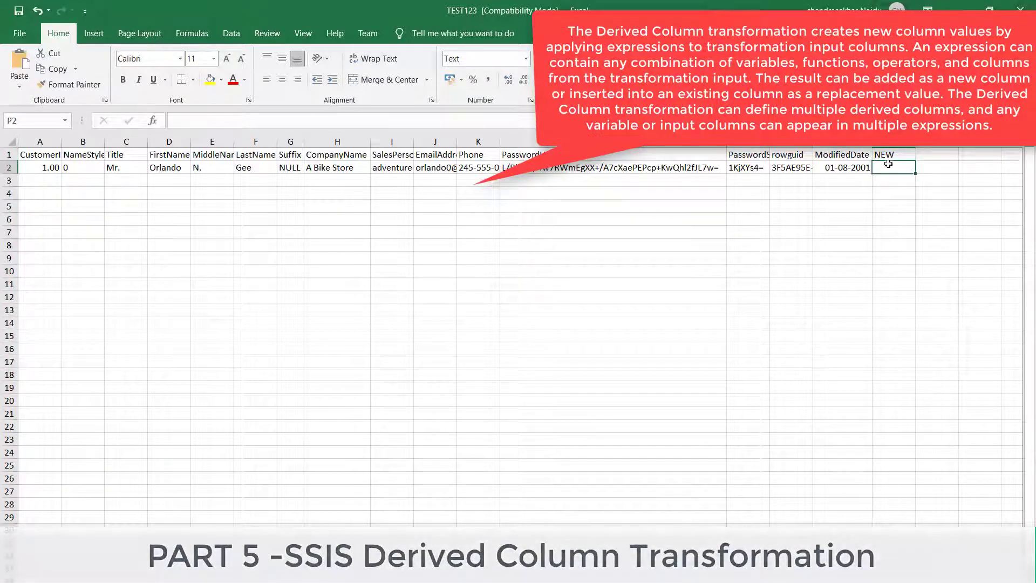
Format the NEW column in the TEST123 worksheet as Text and remove the column from the sheet
{"action": "left_click", "coordinate": [886, 153]}
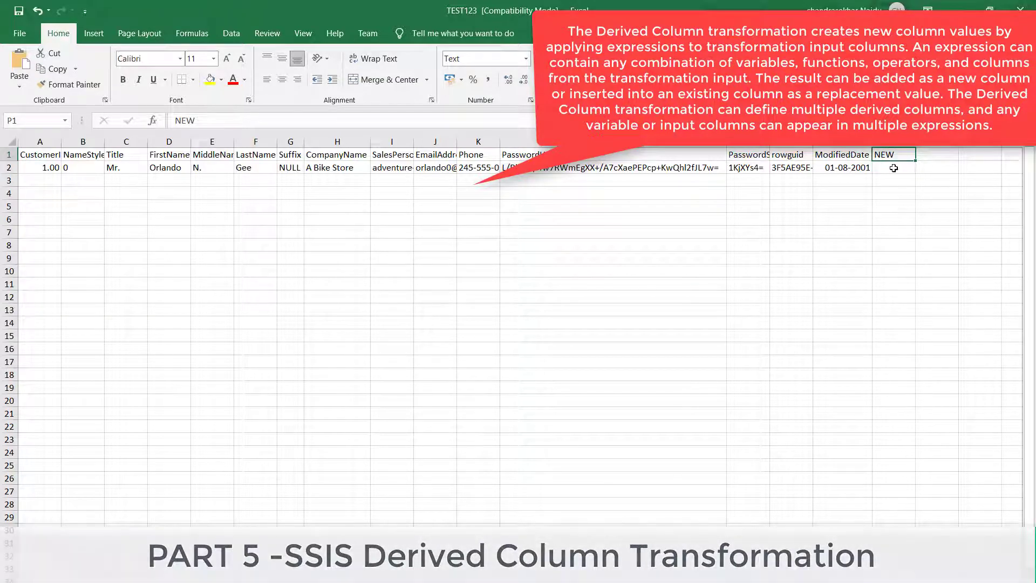
{"action": "left_click", "coordinate": [894, 167]}
{"action": "left_click", "coordinate": [894, 142]}
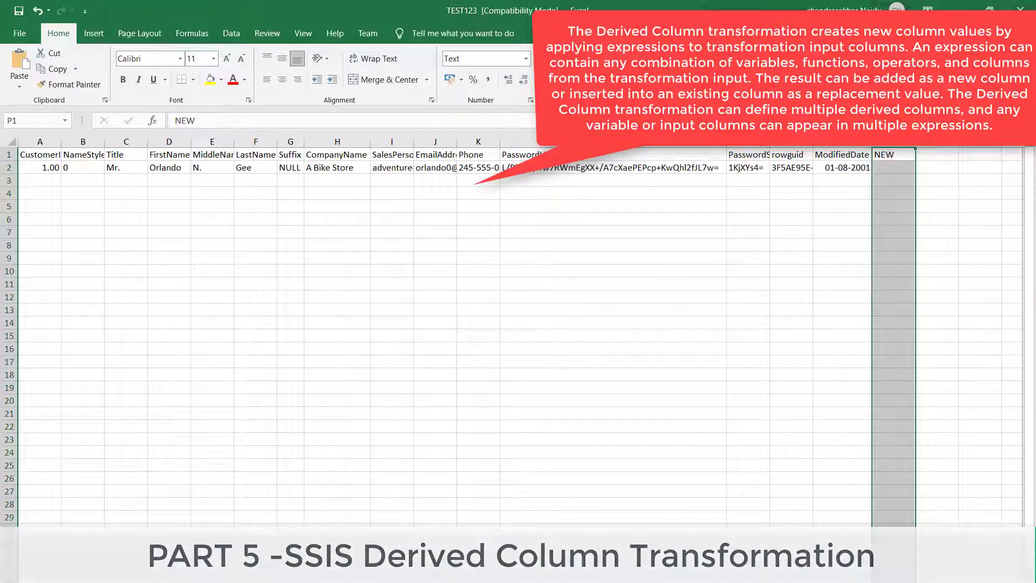
{"action": "left_click", "coordinate": [526, 58]}
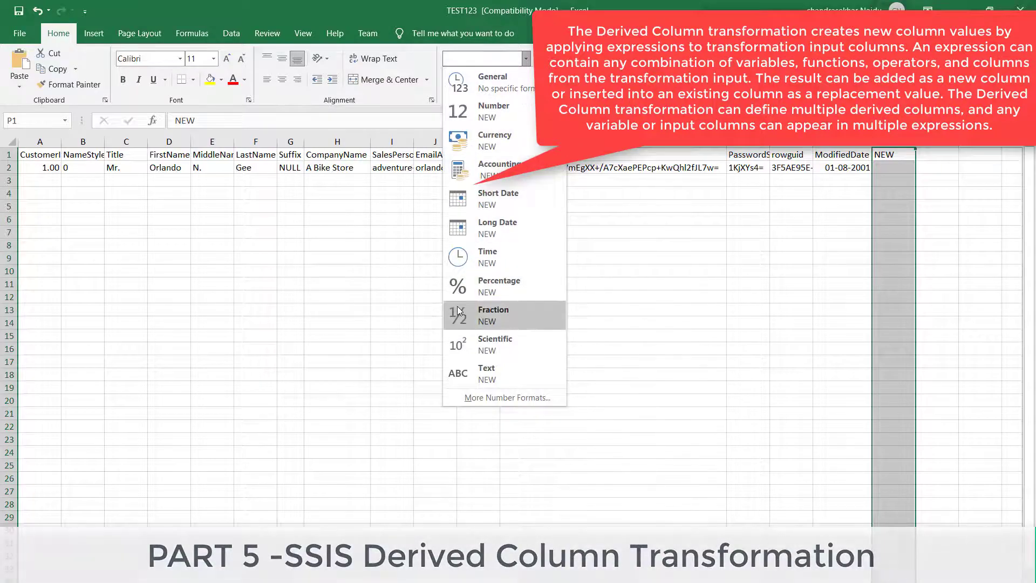
{"action": "left_click", "coordinate": [487, 373]}
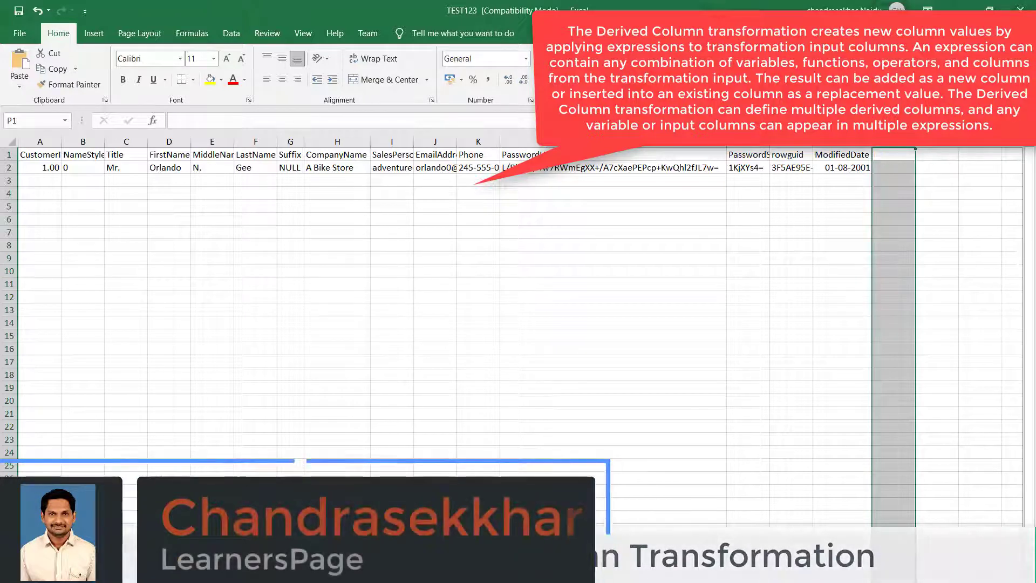
{"action": "left_click", "coordinate": [866, 167]}
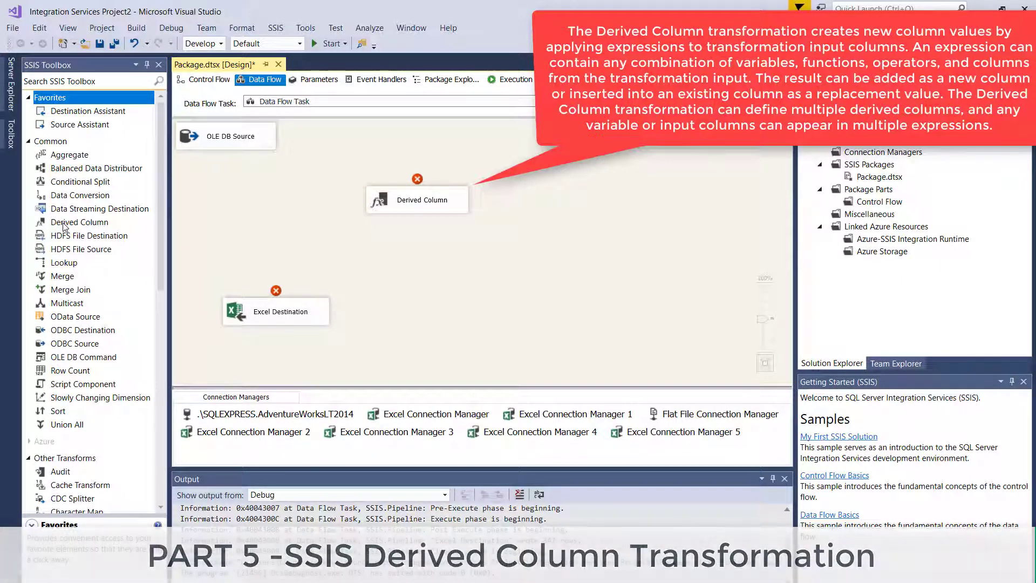
In Visual Studio, review the Derived Column transformation's expression and its available input columns, and close the editor
{"action": "double_click", "coordinate": [430, 204]}
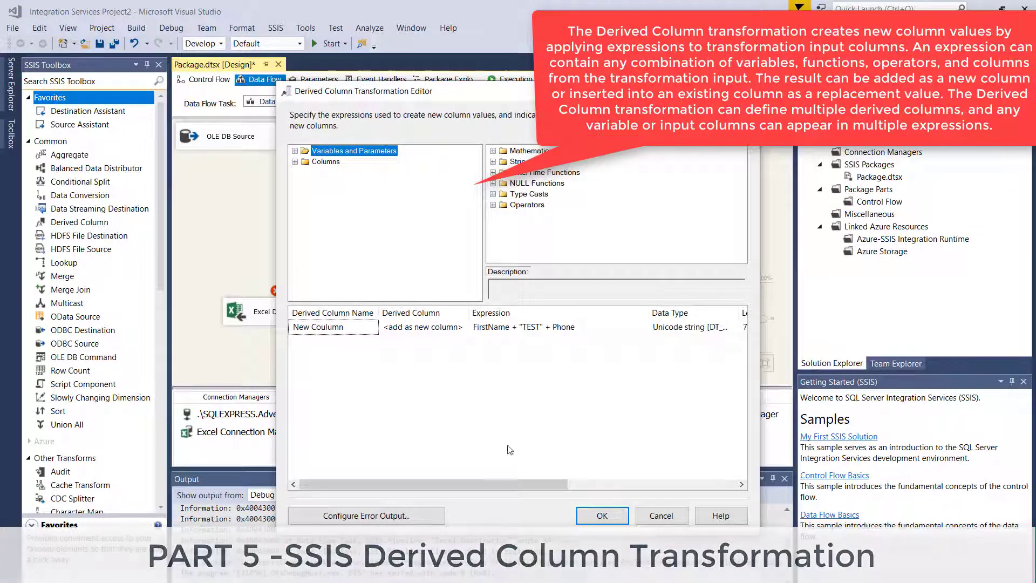
{"action": "left_click", "coordinate": [295, 162]}
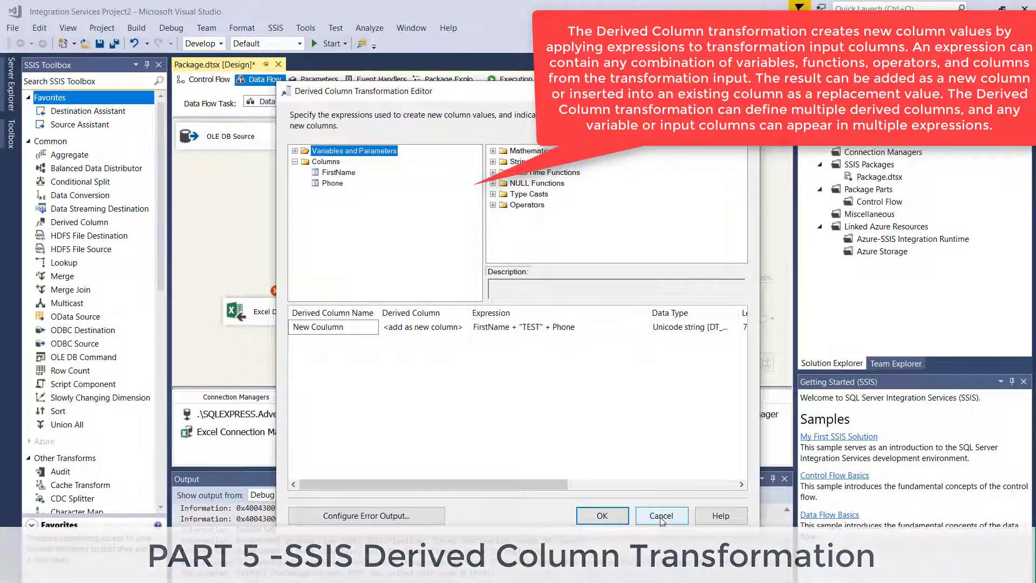
{"action": "key", "text": "Return"}
{"action": "left_click", "coordinate": [505, 279]}
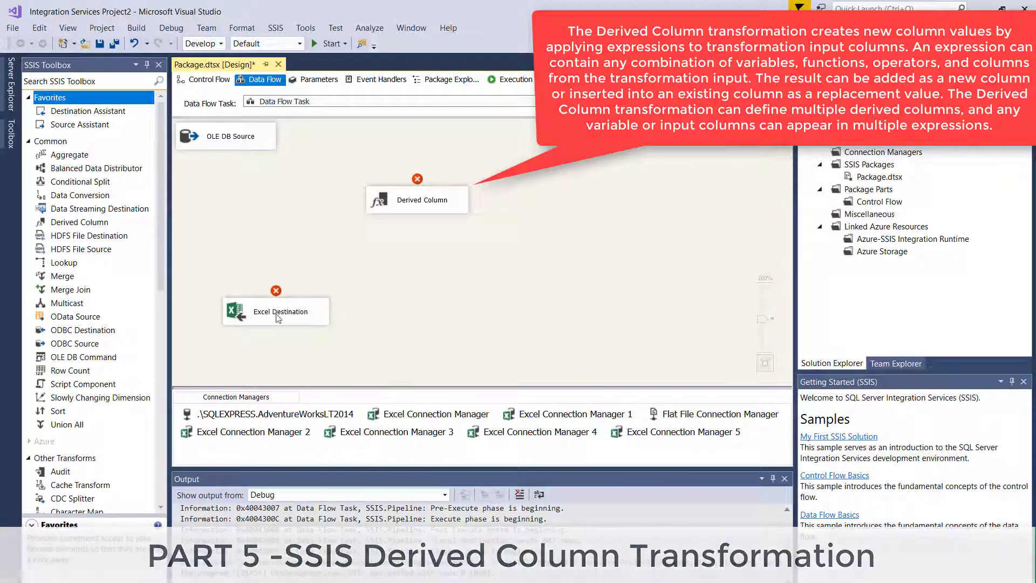
Connect the OLE DB Source output to the Derived Column transformation and open the transformation's editor
{"action": "mouse_move", "coordinate": [276, 296]}
{"action": "left_click", "coordinate": [229, 136]}
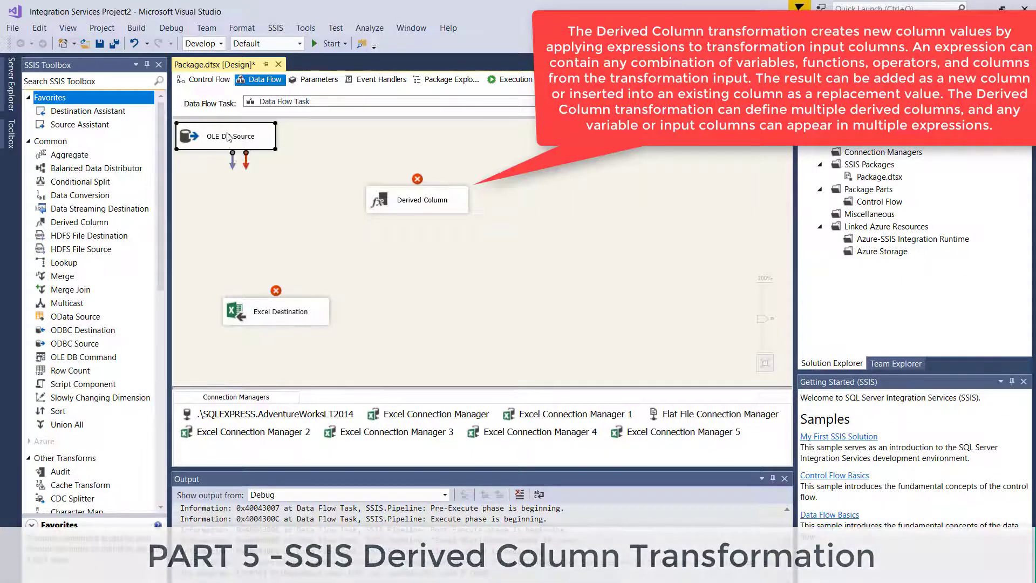
{"action": "mouse_move", "coordinate": [232, 162]}
{"action": "left_mouse_down"}
{"action": "mouse_move", "coordinate": [345, 211]}
{"action": "mouse_move", "coordinate": [393, 193]}
{"action": "left_mouse_up"}
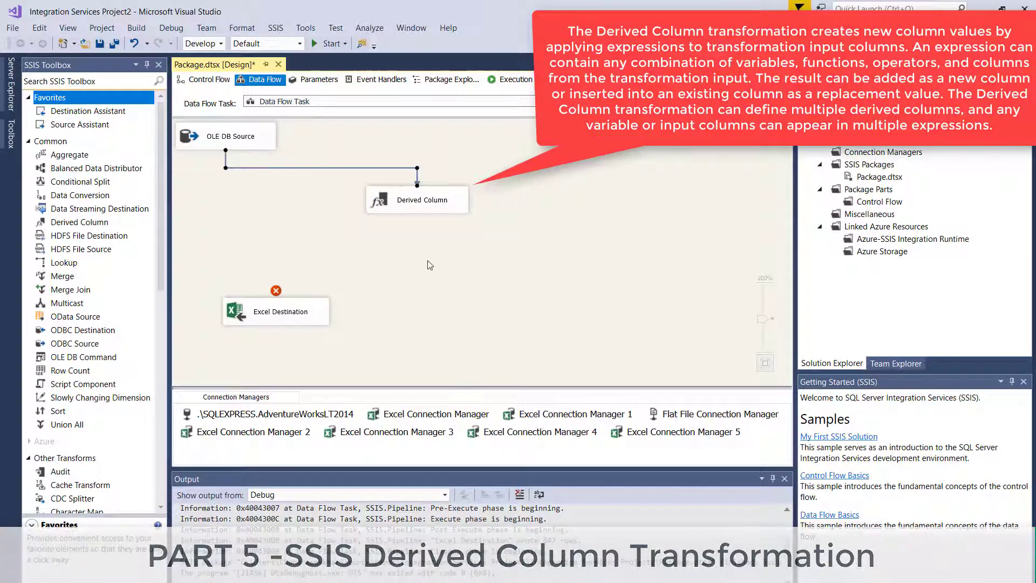
{"action": "double_click", "coordinate": [398, 200]}
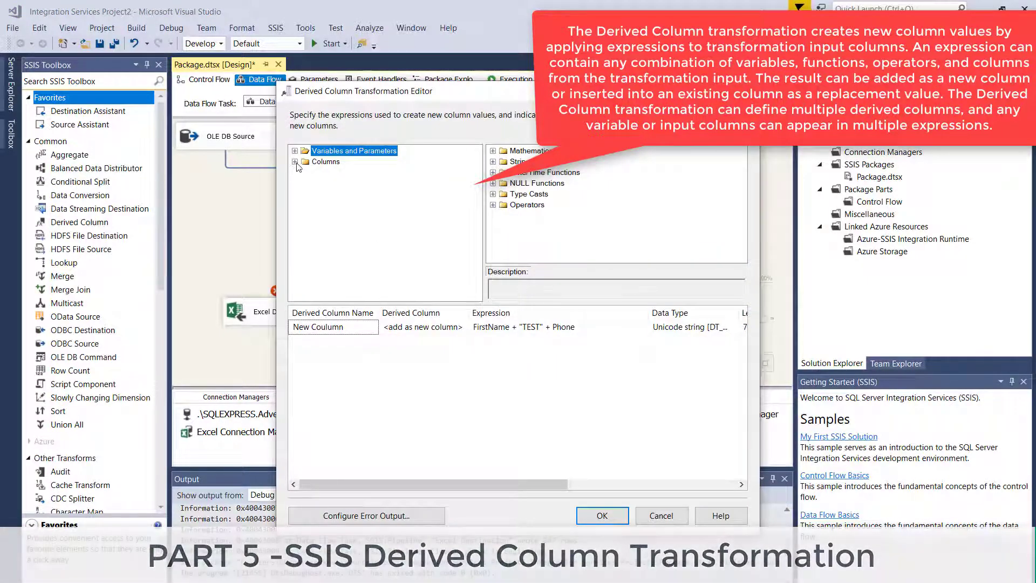
Examine the available input columns, the derived column's name and its add-as-new-column setting in the Derived Column editor
{"action": "left_click", "coordinate": [295, 162]}
{"action": "scroll", "coordinate": [351, 241], "scroll_direction": "down", "scroll_amount": 1}
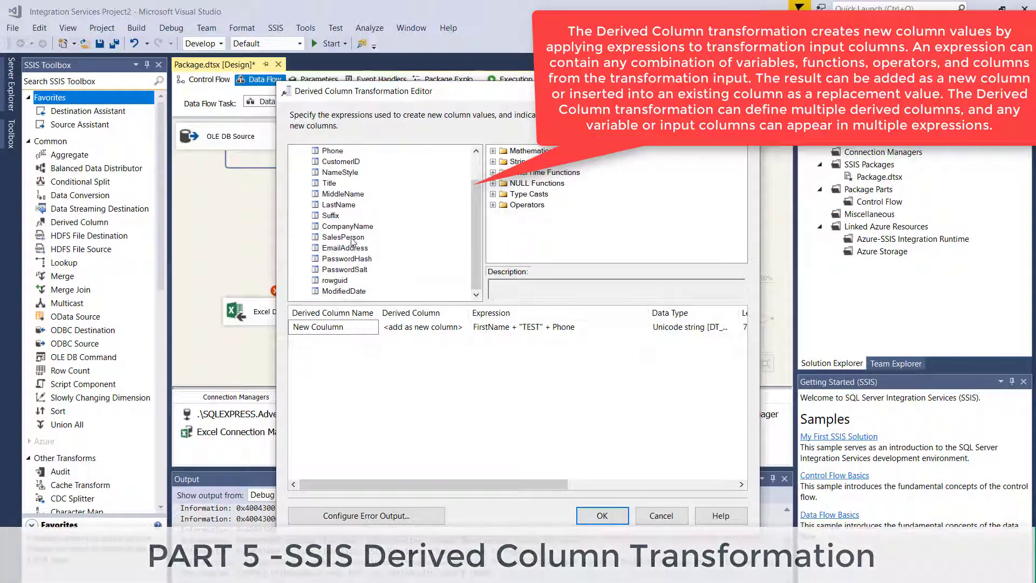
{"action": "left_click", "coordinate": [354, 328]}
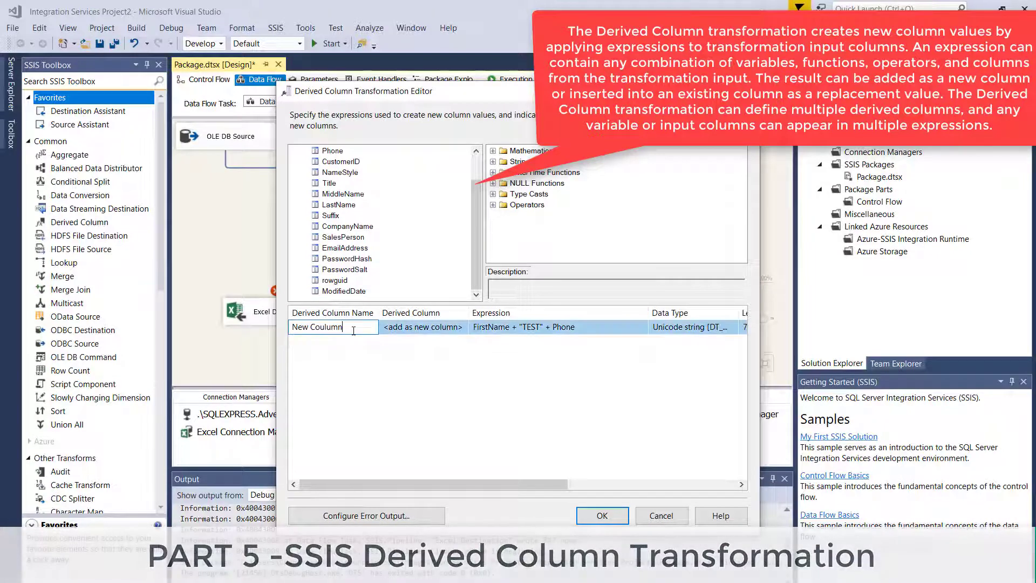
{"action": "left_click_drag", "start_coordinate": [352, 330], "coordinate": [285, 342]}
{"action": "left_click", "coordinate": [328, 327]}
{"action": "left_click", "coordinate": [422, 341]}
{"action": "left_click", "coordinate": [441, 329]}
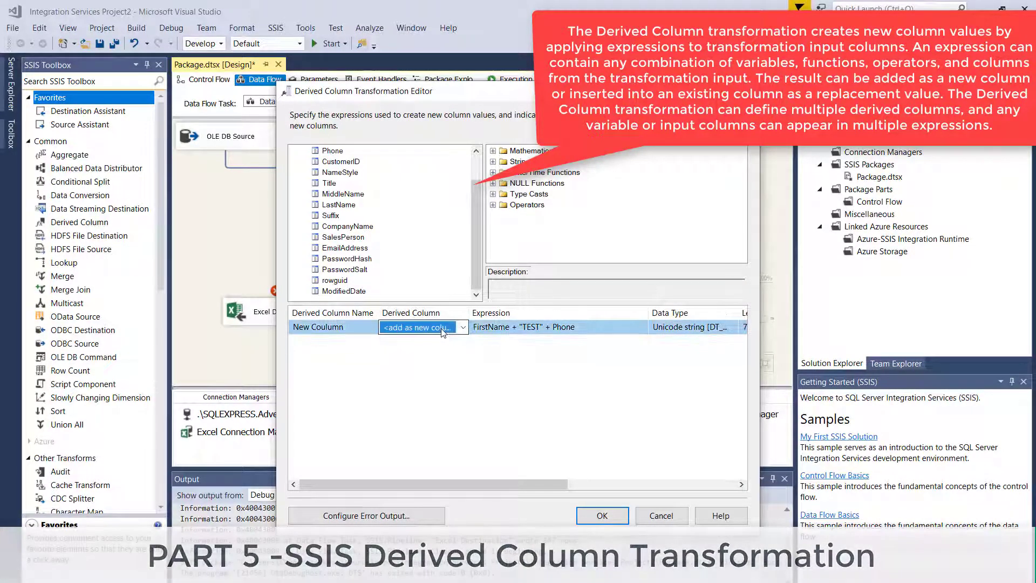
Replace the derived column's expression with [Phone]+"--"+[LastName]
{"action": "left_click", "coordinate": [592, 325]}
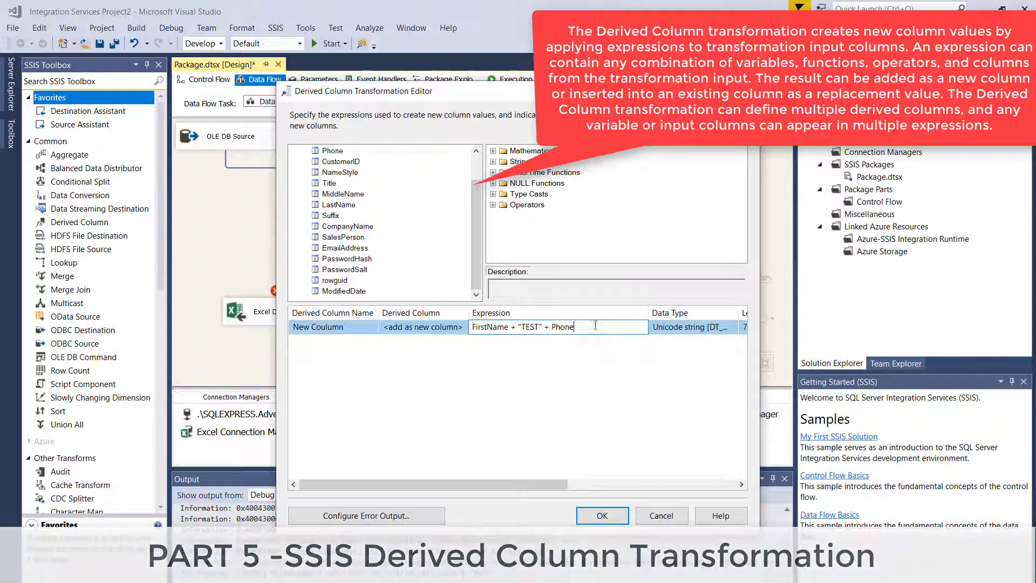
{"action": "left_click_drag", "start_coordinate": [593, 325], "coordinate": [477, 317]}
{"action": "key", "text": "BackSpace"}
{"action": "type", "text": "["}
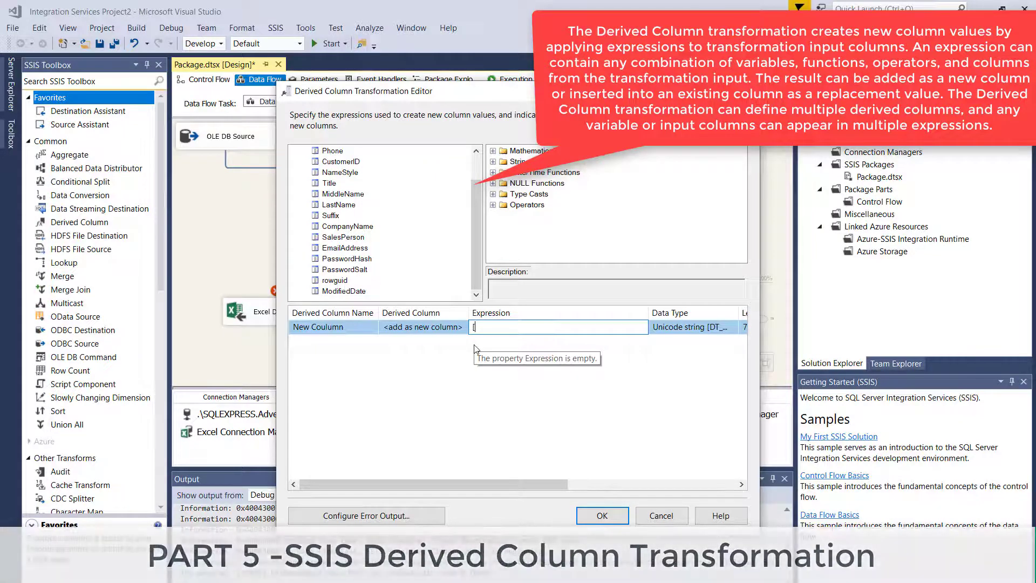
{"action": "type", "text": "hone"}
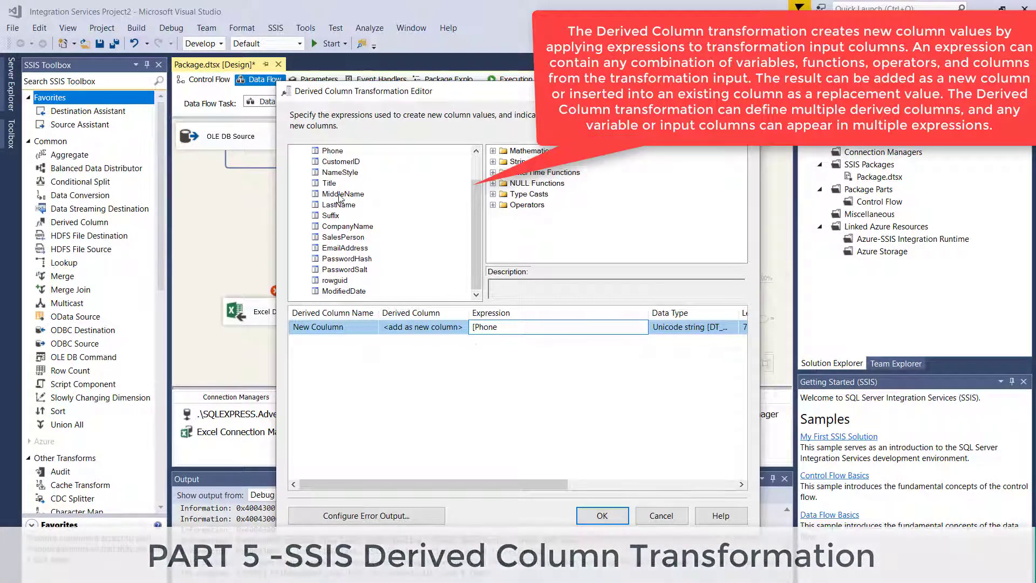
{"action": "type", "text": "]+\"--\"+"}
{"action": "type", "text": "[LastN"}
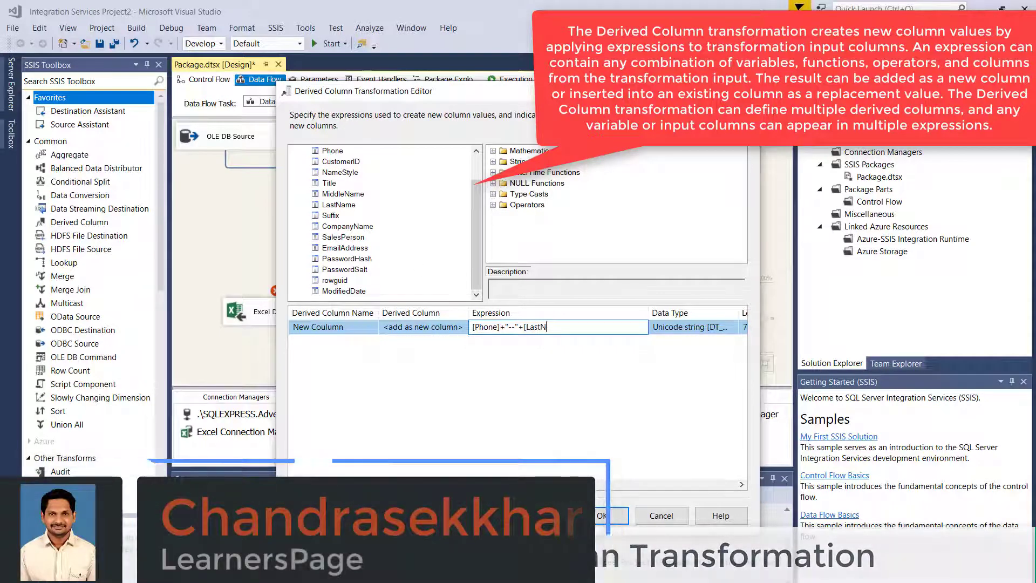
{"action": "type", "text": "ame"}
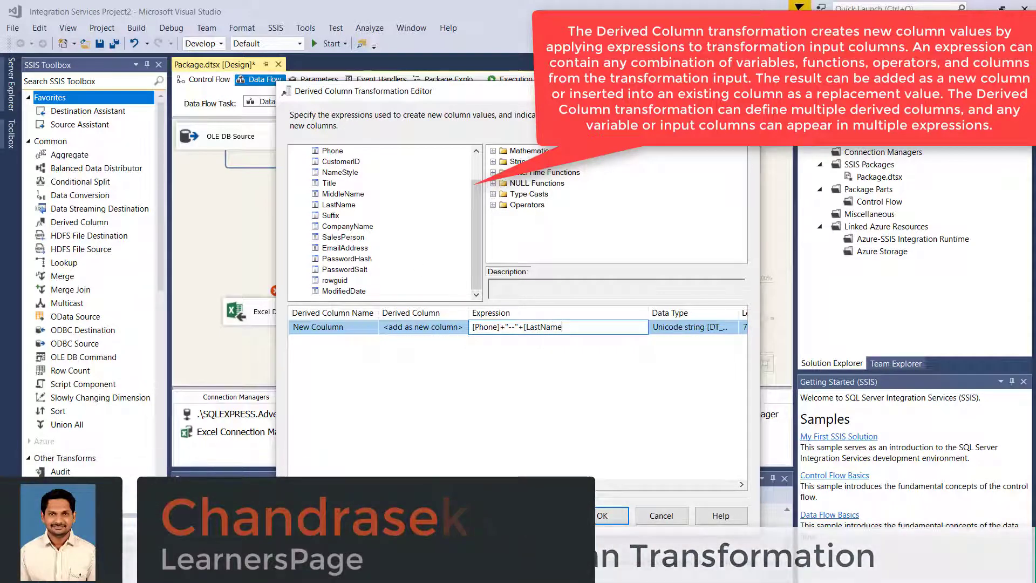
{"action": "type", "text": "]"}
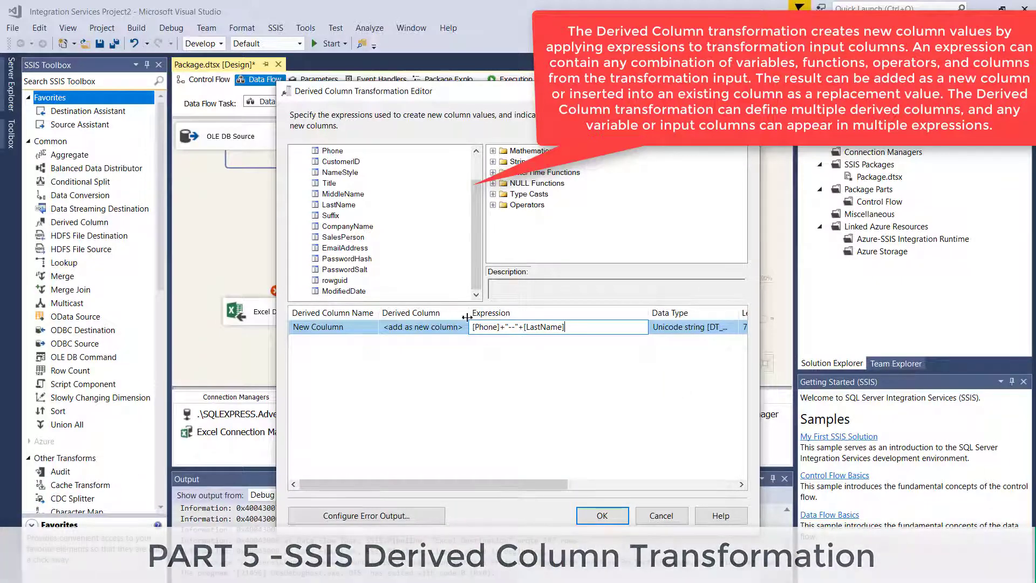
Test the expression with one letter removed from LastName, and restore the correct column name
{"action": "left_click", "coordinate": [557, 333]}
{"action": "key", "text": "BackSpace"}
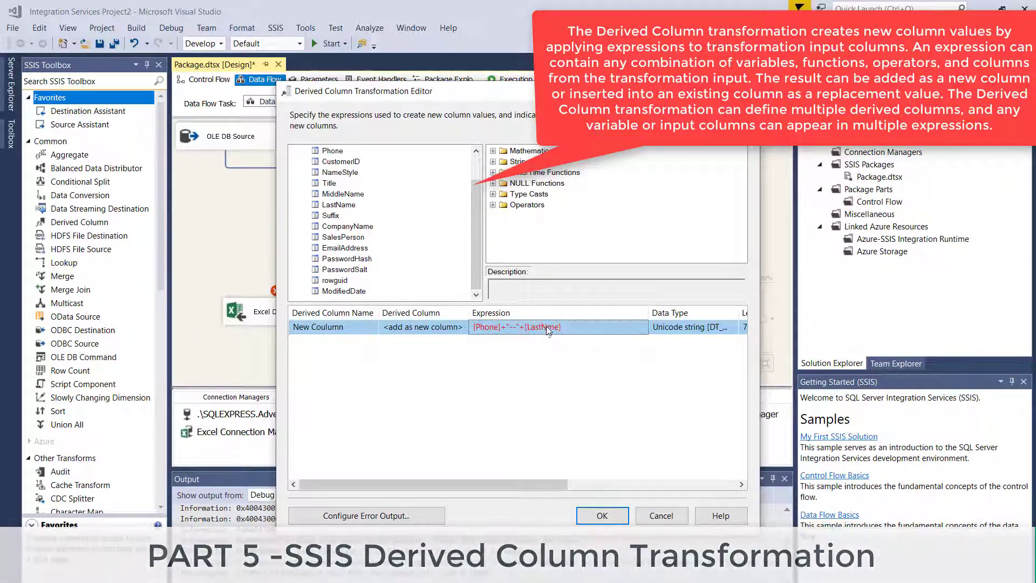
{"action": "type", "text": "a"}
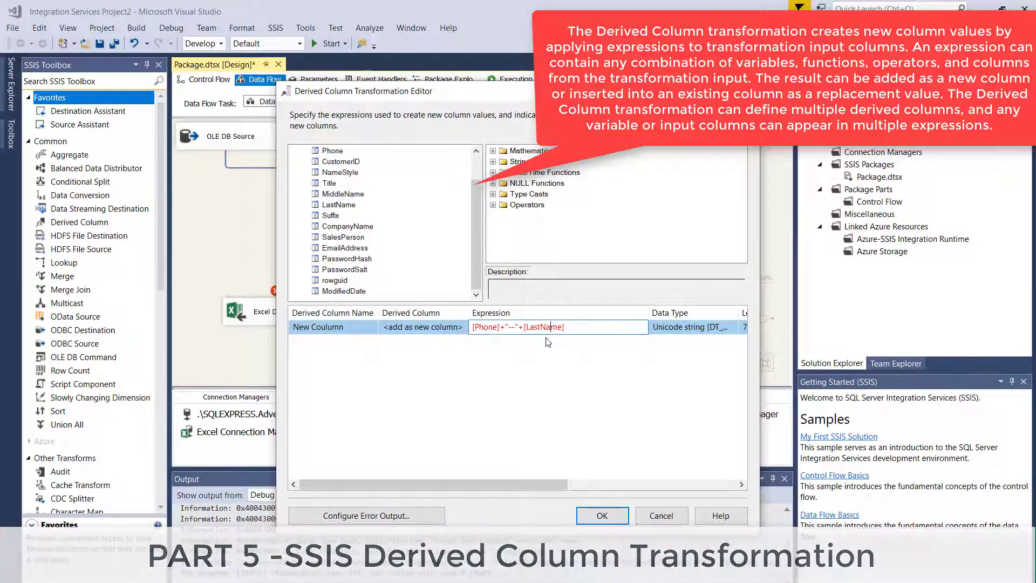
{"action": "left_click", "coordinate": [556, 374]}
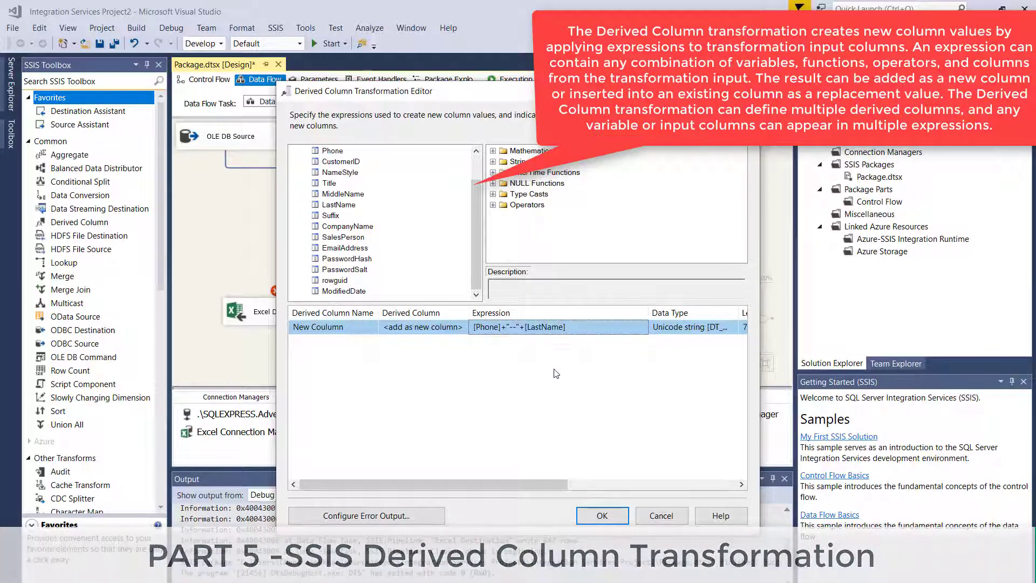
Examine the String and Date/Time function lists and the derived column's data type and length
{"action": "left_click", "coordinate": [494, 161]}
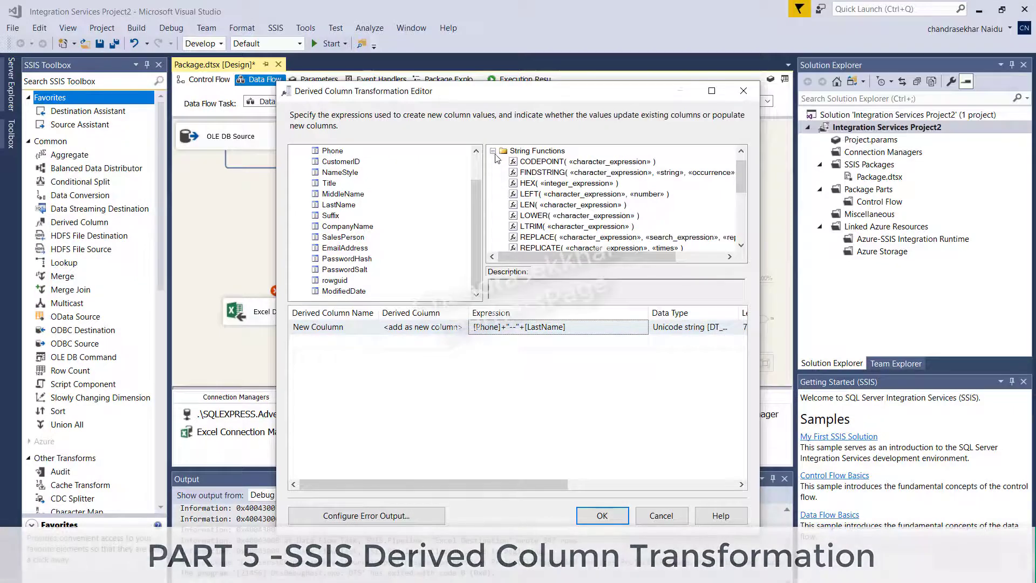
{"action": "left_click", "coordinate": [493, 151]}
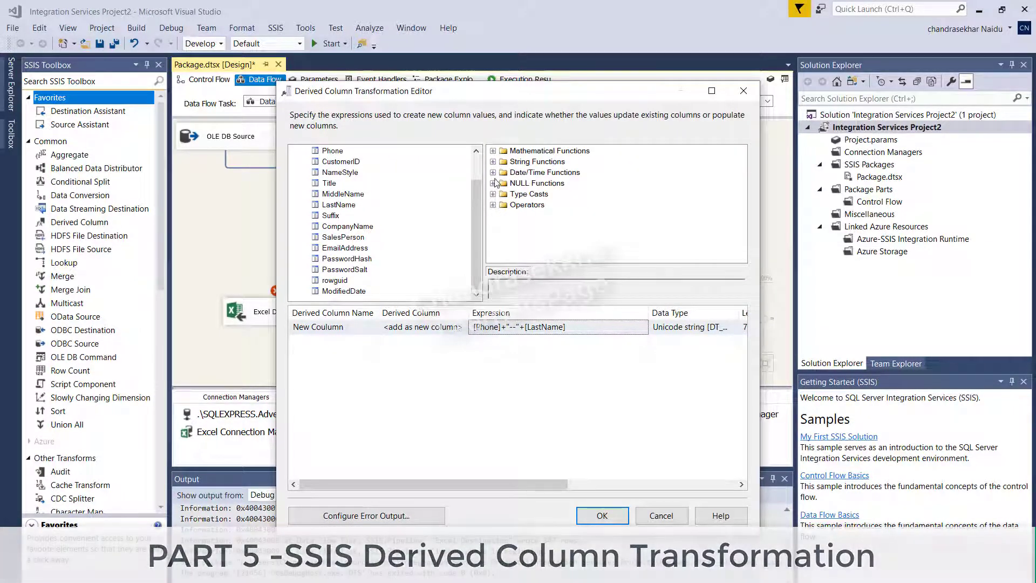
{"action": "left_click", "coordinate": [493, 172]}
{"action": "left_click", "coordinate": [493, 172]}
{"action": "left_click_drag", "start_coordinate": [536, 487], "coordinate": [645, 487]}
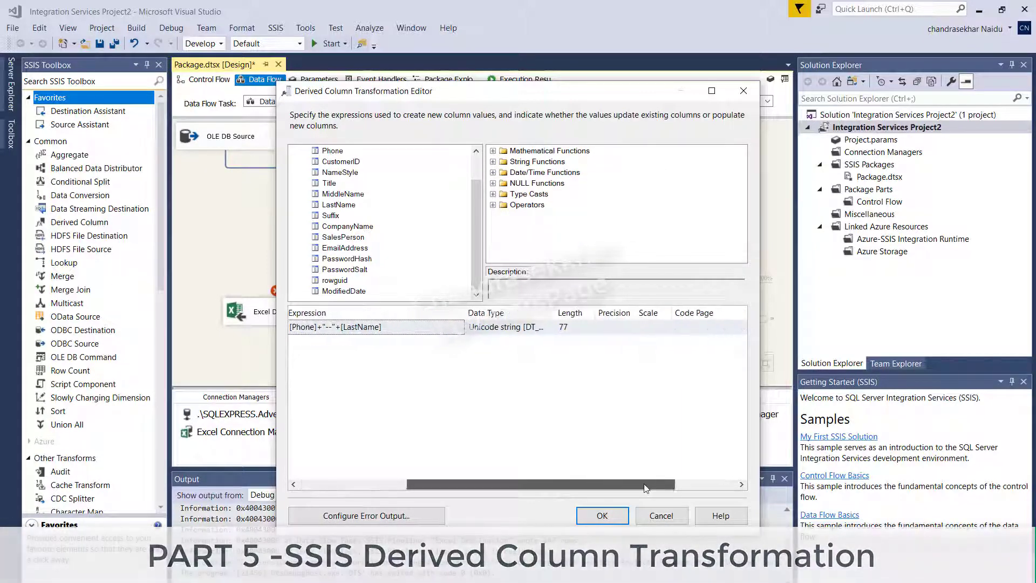
{"action": "left_click", "coordinate": [496, 327]}
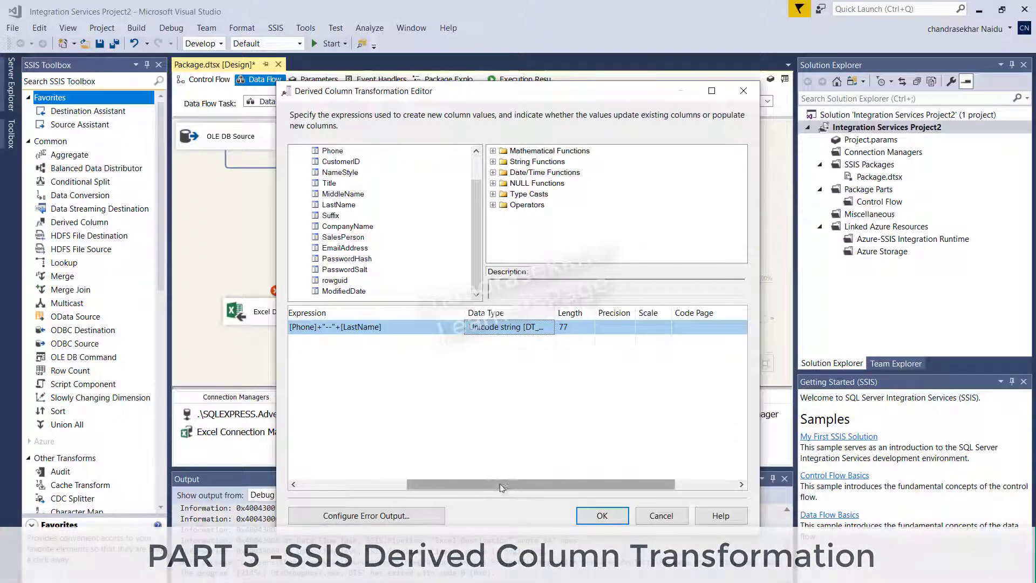
{"action": "left_click_drag", "start_coordinate": [495, 484], "coordinate": [374, 507]}
Choose Ignore failure as the value in the error output configuration, and accept it together with the Derived Column settings
{"action": "left_click", "coordinate": [375, 510]}
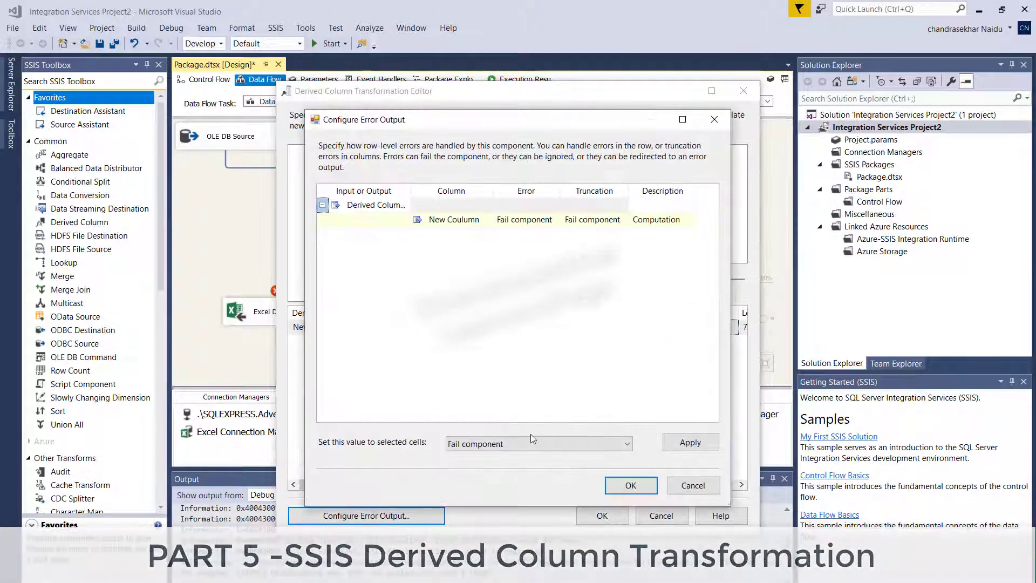
{"action": "left_click", "coordinate": [530, 445]}
{"action": "left_click", "coordinate": [478, 466]}
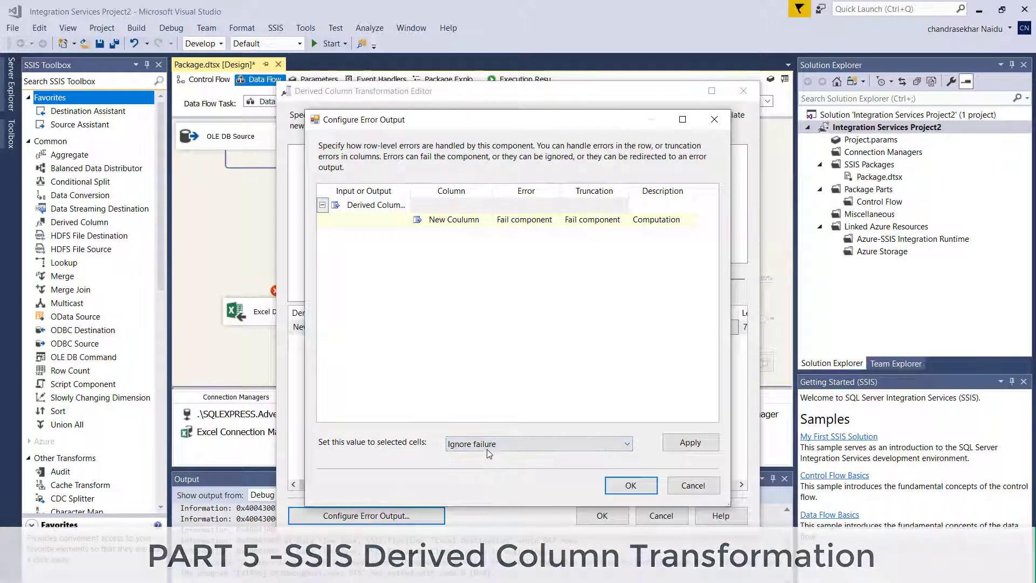
{"action": "left_click", "coordinate": [482, 444]}
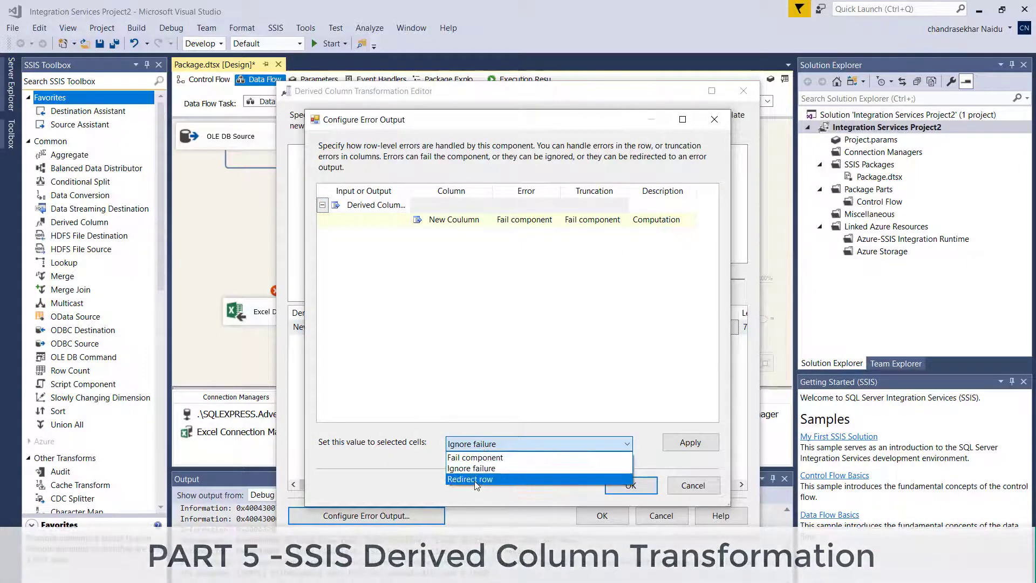
{"action": "left_click", "coordinate": [482, 469]}
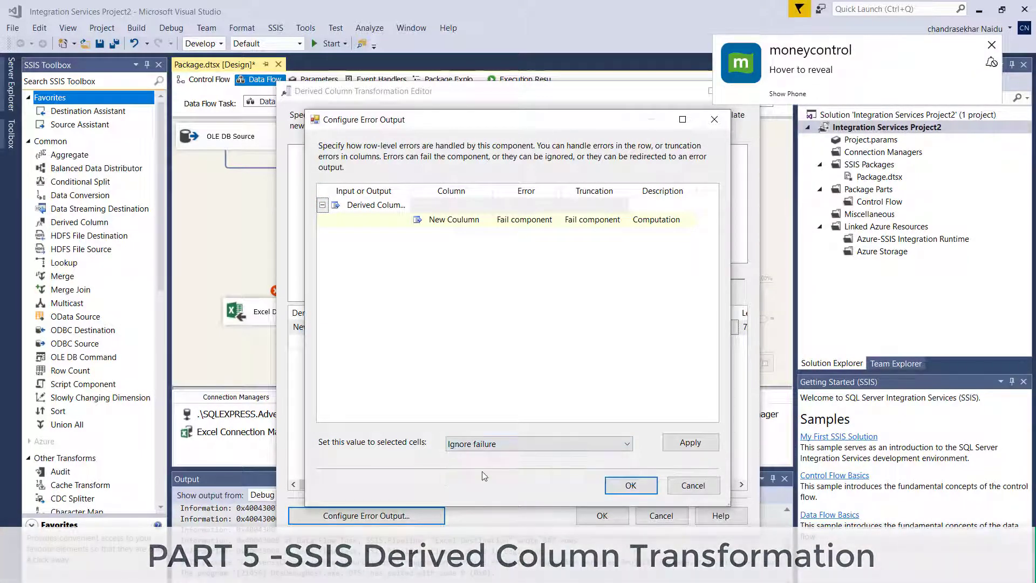
{"action": "left_click", "coordinate": [630, 485]}
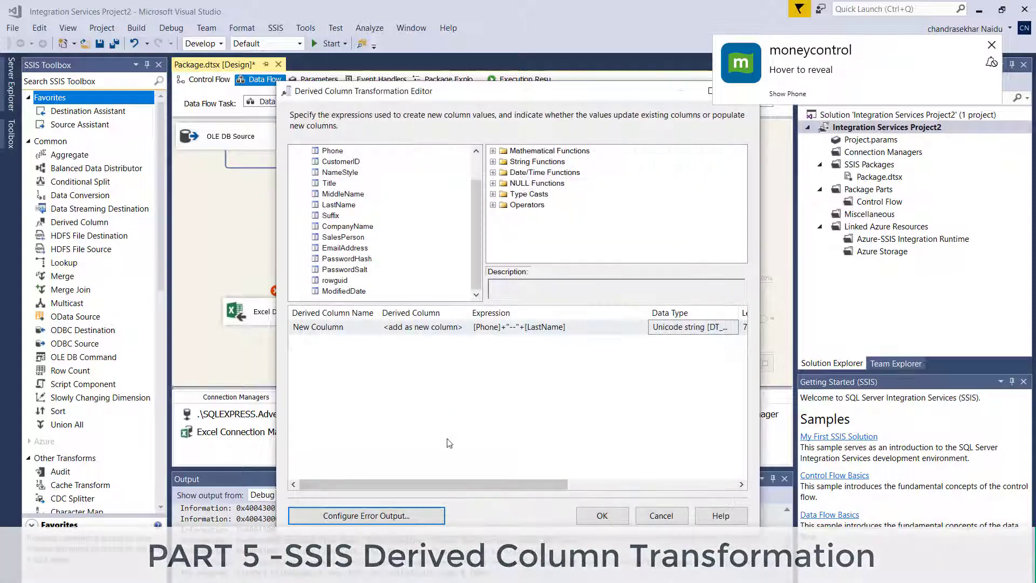
{"action": "left_click", "coordinate": [602, 514]}
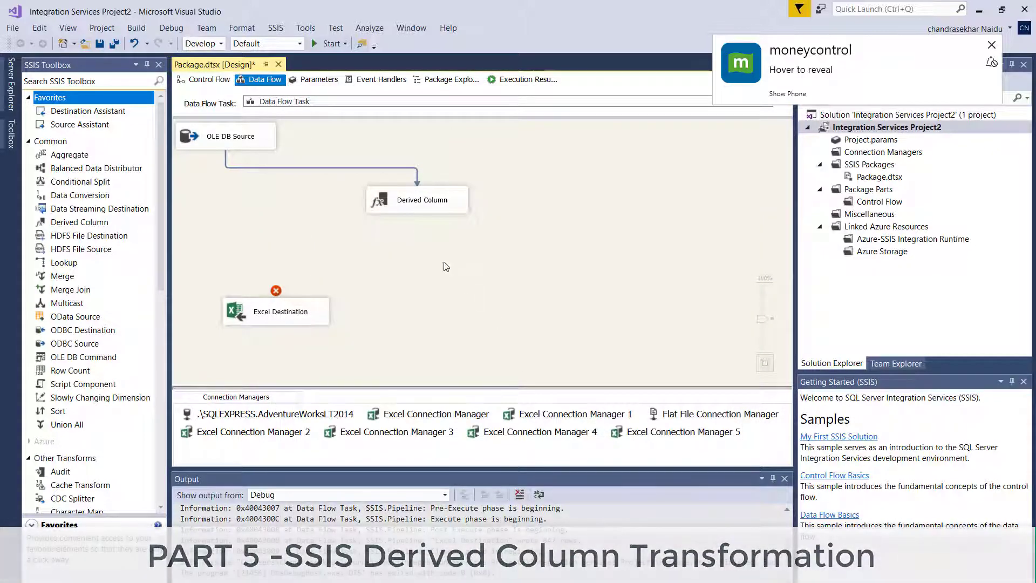
Connect the Derived Column output to the Excel Destination and open the destination's editor
{"action": "left_click", "coordinate": [430, 208]}
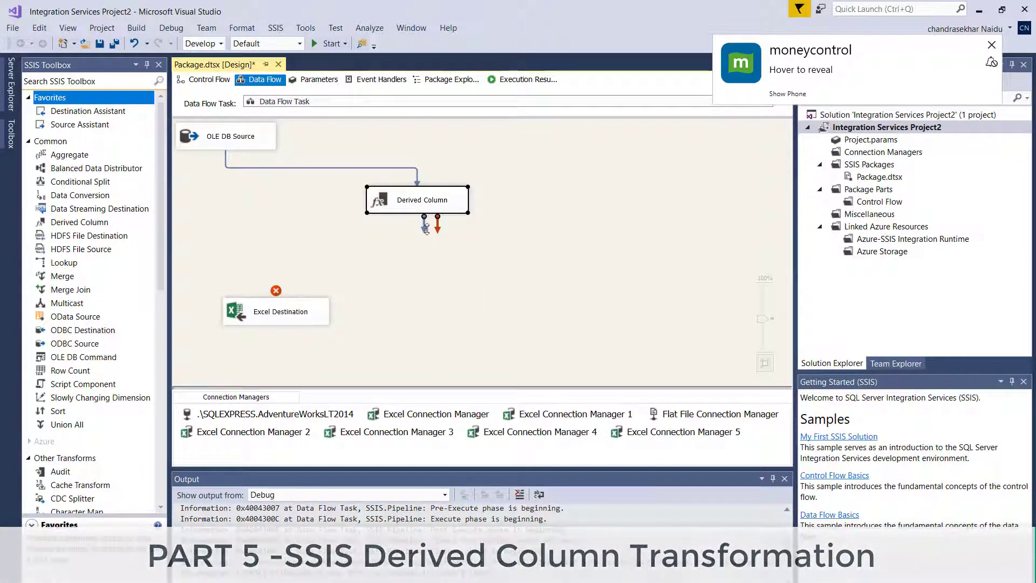
{"action": "left_click_drag", "start_coordinate": [424, 226], "coordinate": [270, 311]}
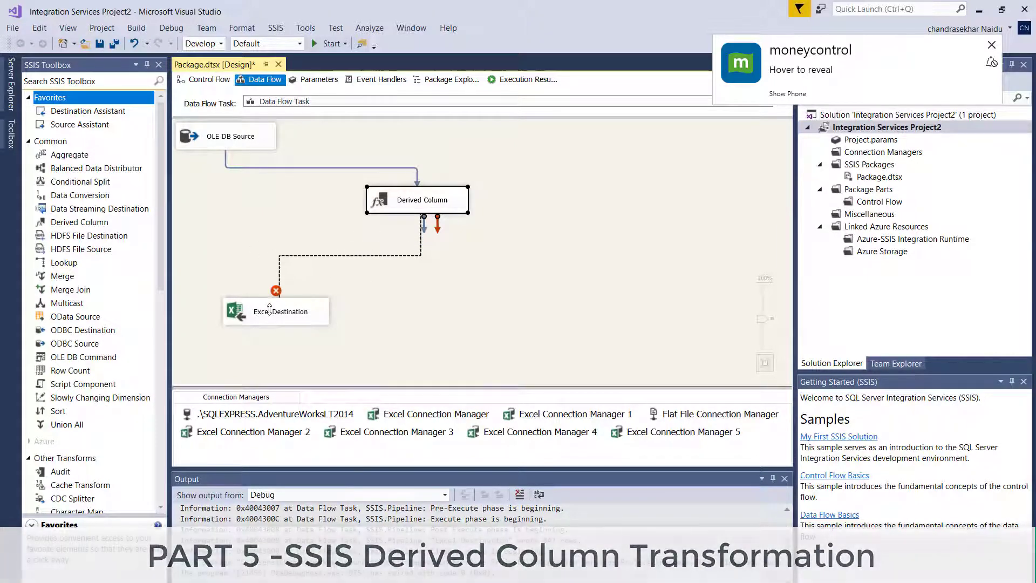
{"action": "double_click", "coordinate": [270, 312]}
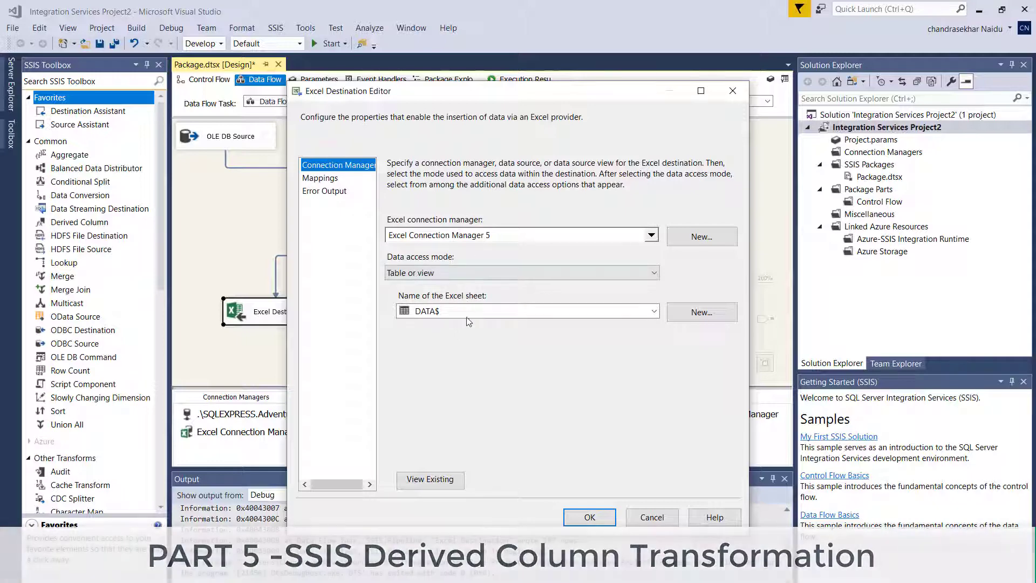
Check the Excel Destination's column mappings for the new derived column in the input and destination lists, and accept the editor
{"action": "left_click", "coordinate": [313, 180]}
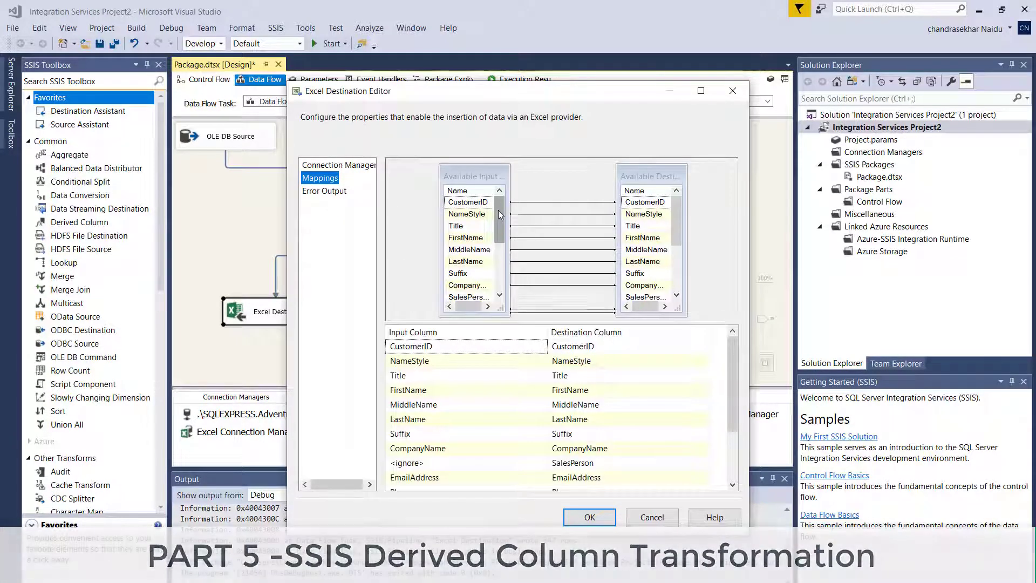
{"action": "left_click_drag", "start_coordinate": [498, 209], "coordinate": [501, 277]}
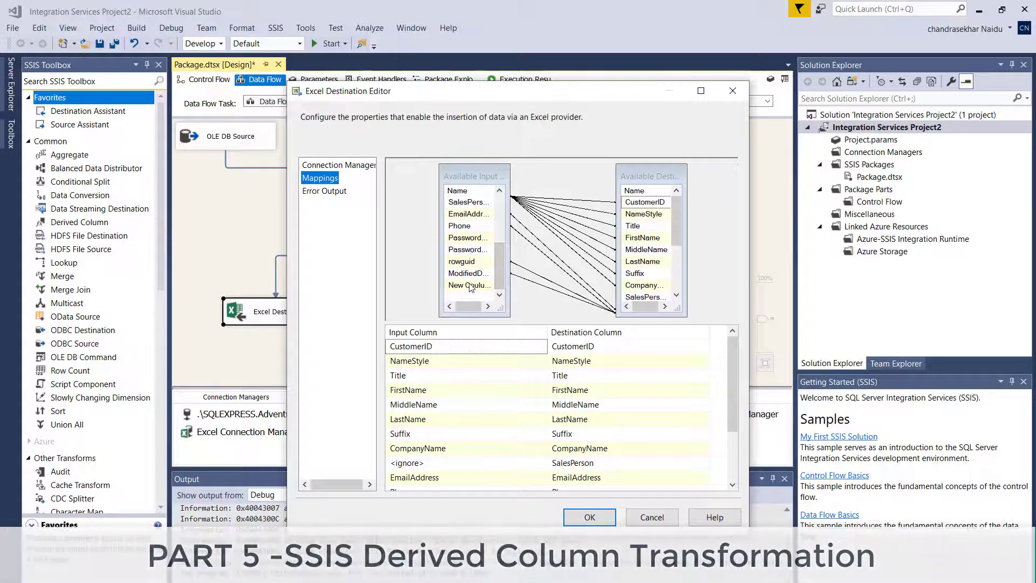
{"action": "left_click_drag", "start_coordinate": [677, 215], "coordinate": [678, 269]}
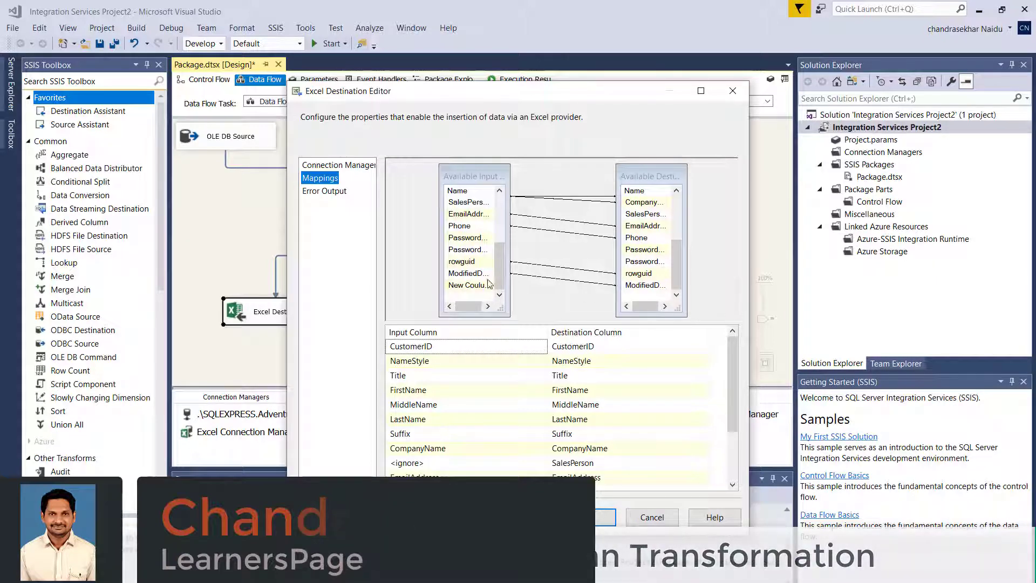
{"action": "left_click", "coordinate": [601, 518]}
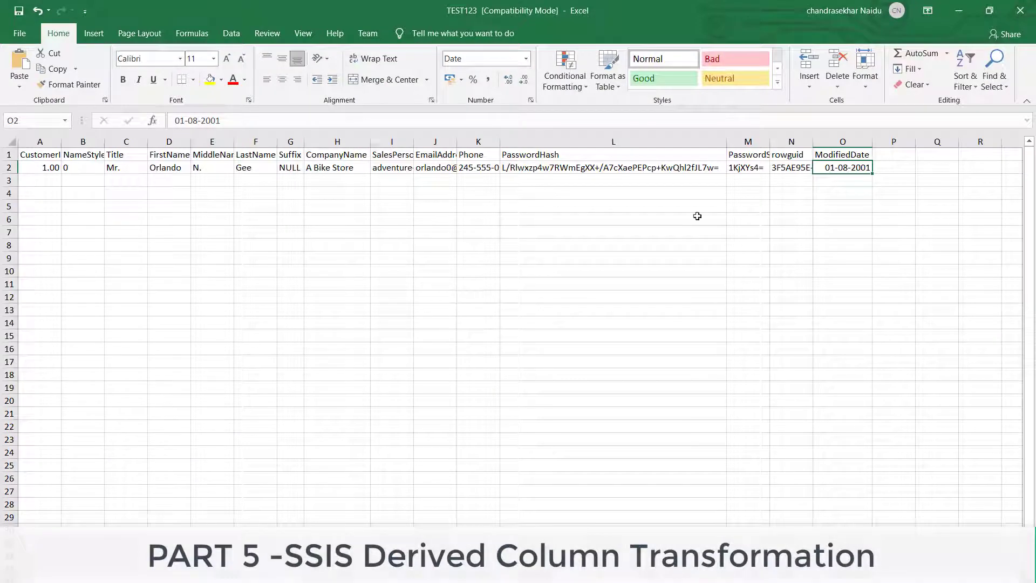
In the TEST123 workbook in Excel, enter the header "NEW Colunm Phone-Name" in cell P1, beside ModifiedDate
{"action": "left_click", "coordinate": [747, 206]}
{"action": "left_click_drag", "start_coordinate": [894, 159], "coordinate": [896, 157]}
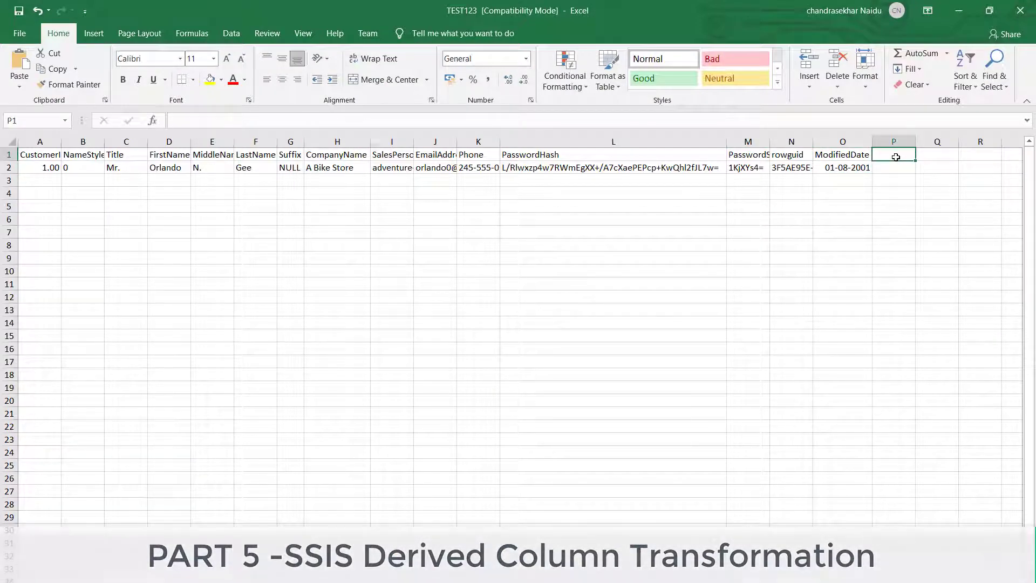
{"action": "type", "text": "NEW"}
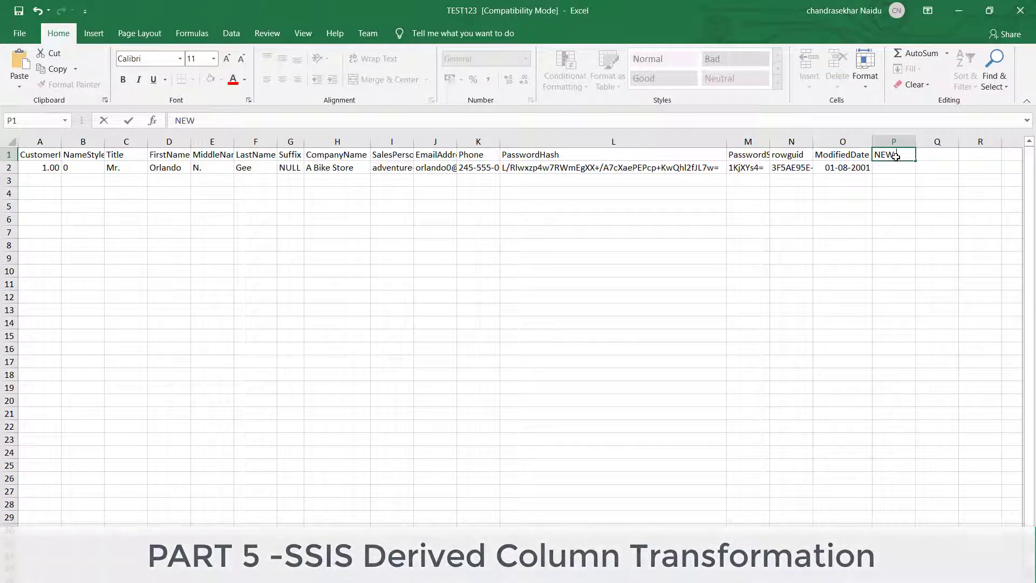
{"action": "type", "text": " Column Phone"}
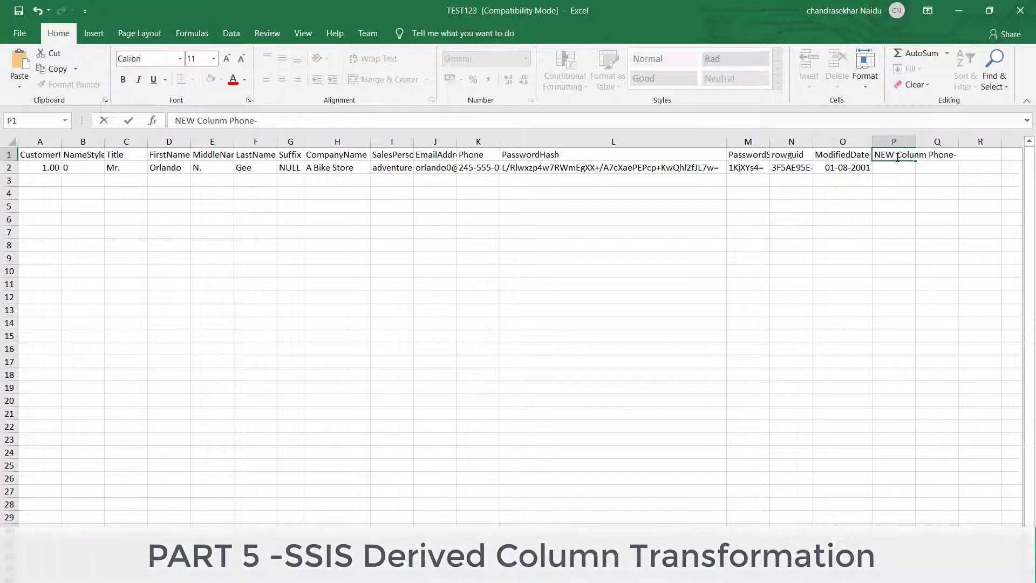
{"action": "type", "text": "-Name"}
{"action": "left_click", "coordinate": [899, 216]}
{"action": "left_click", "coordinate": [889, 168]}
{"action": "left_click", "coordinate": [888, 155]}
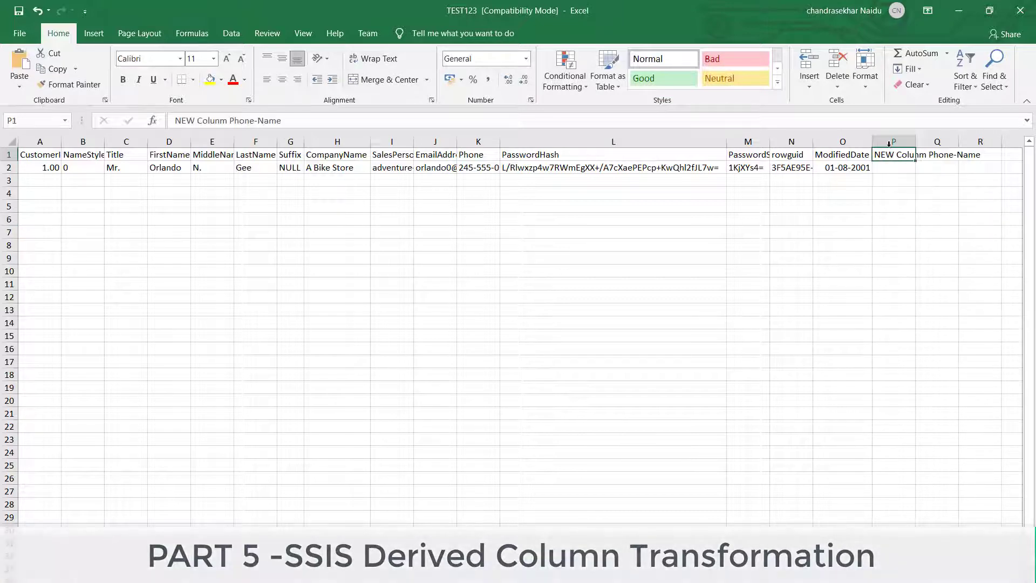
Format the whole of column P as Text
{"action": "left_click", "coordinate": [883, 142]}
{"action": "left_click", "coordinate": [525, 58]}
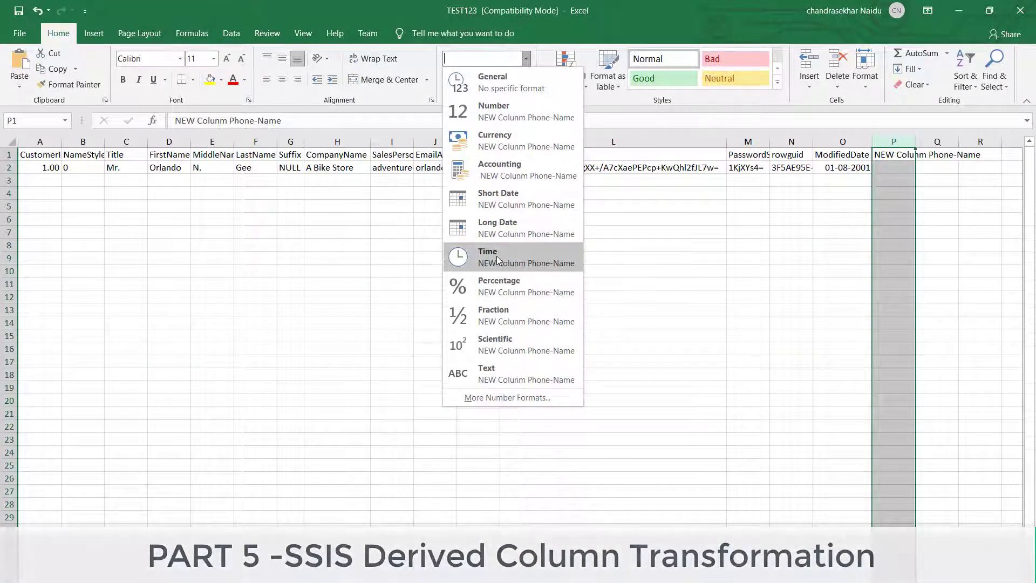
{"action": "left_click", "coordinate": [492, 381]}
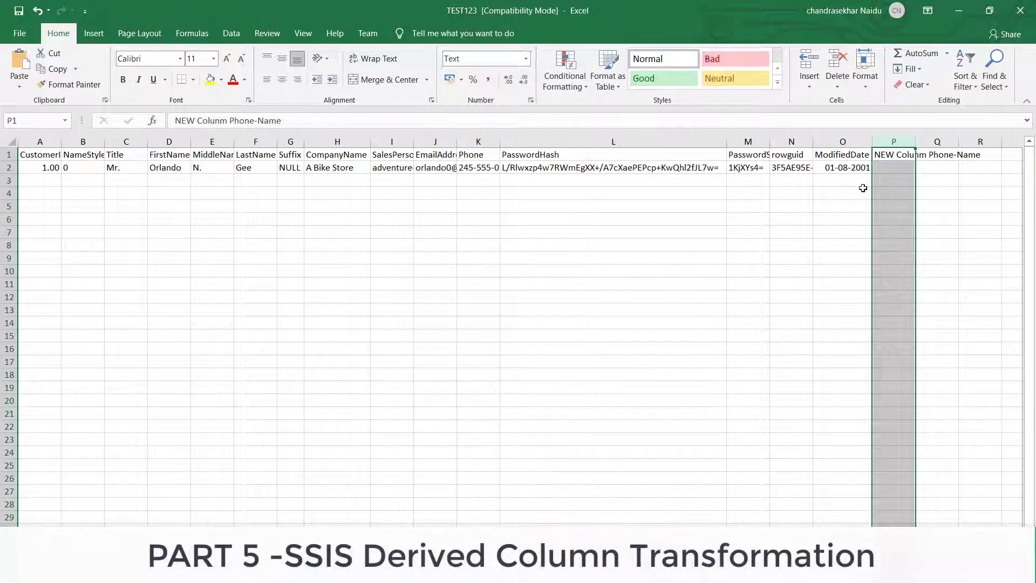
Save and close the TEST123 workbook, and return to the data flow in Visual Studio
{"action": "left_click", "coordinate": [892, 168]}
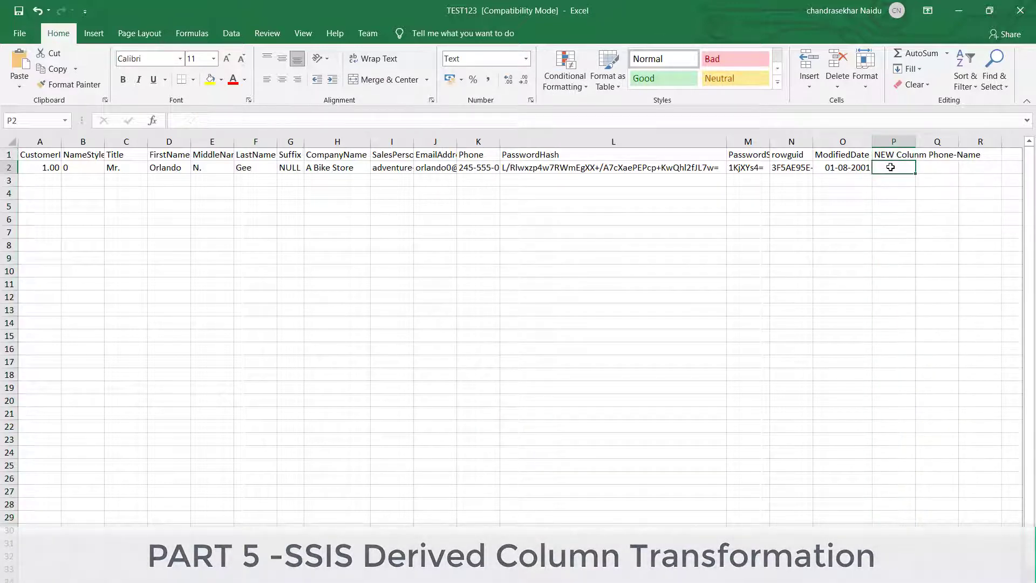
{"action": "left_click", "coordinate": [20, 10]}
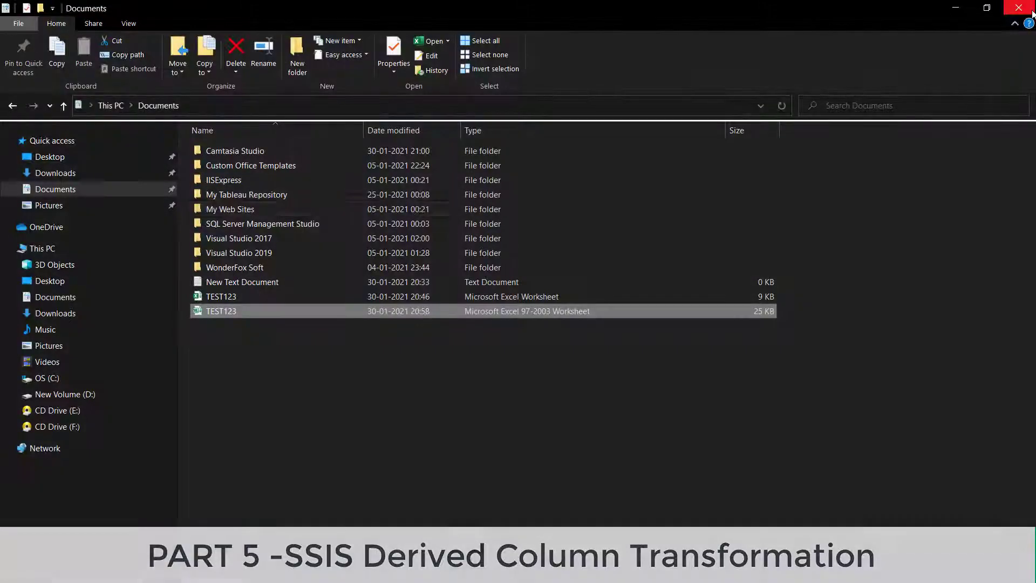
{"action": "left_click", "coordinate": [1021, 11]}
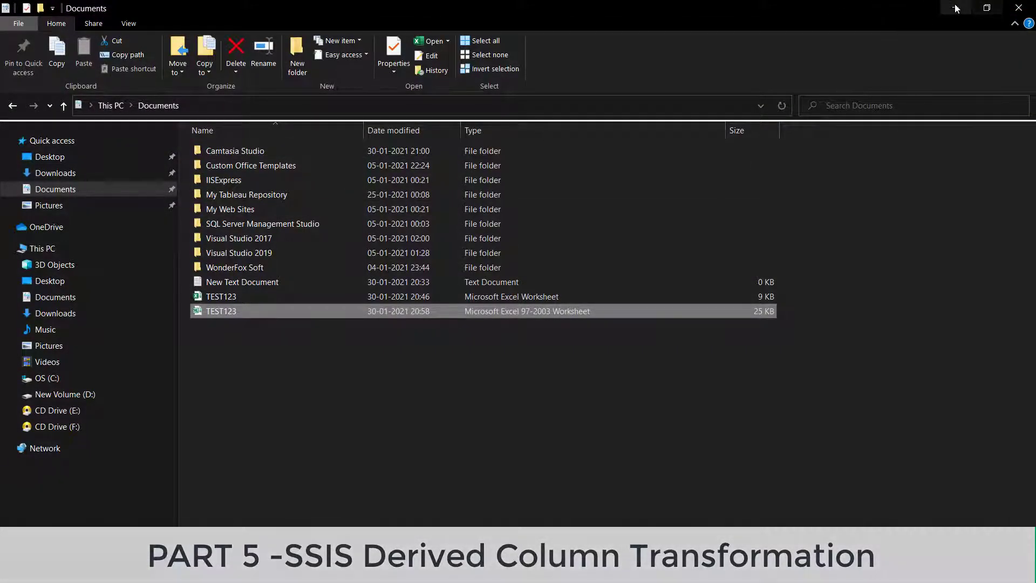
{"action": "left_click", "coordinate": [956, 8]}
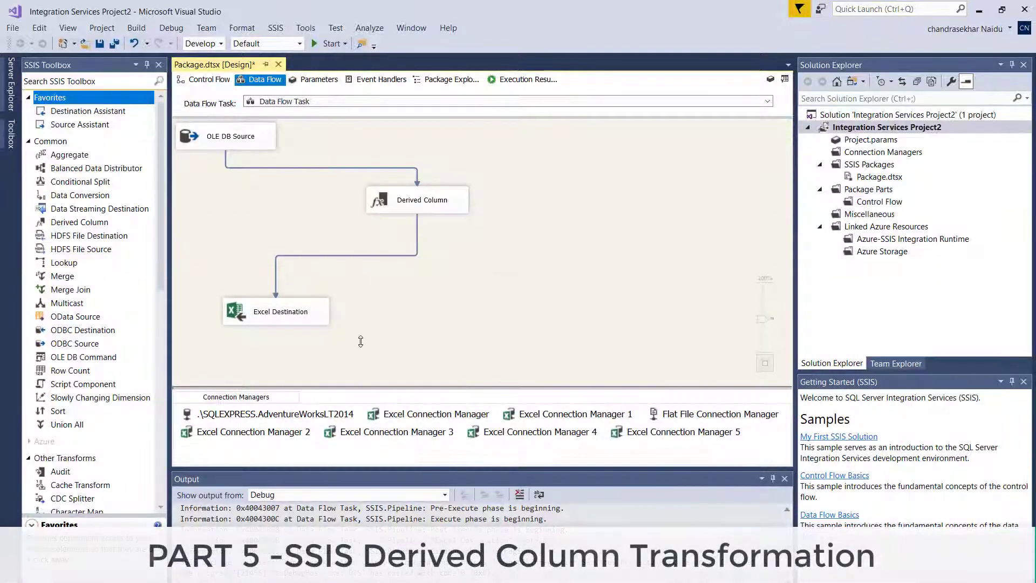
In the Excel Destination's mappings, map the derived new column to the destination column NEW Colunm Phone-Name
{"action": "double_click", "coordinate": [287, 318]}
{"action": "left_click", "coordinate": [320, 178]}
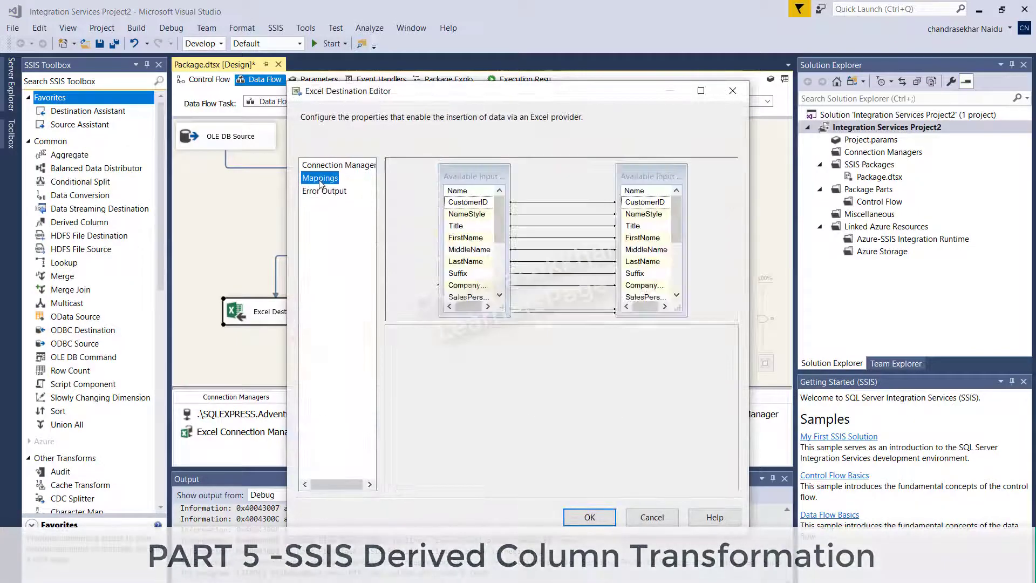
{"action": "left_click_drag", "start_coordinate": [500, 233], "coordinate": [502, 279]}
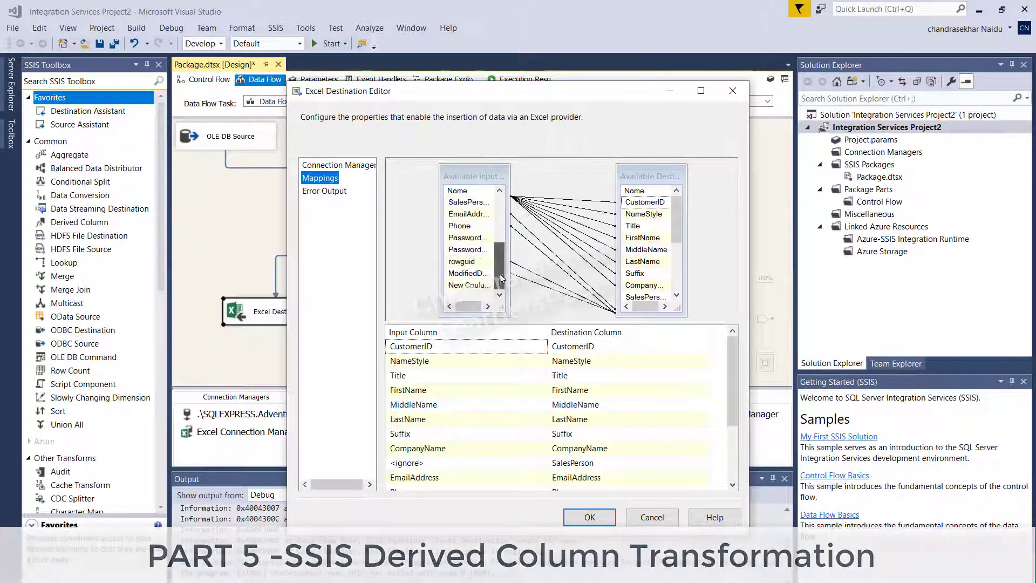
{"action": "left_click_drag", "start_coordinate": [674, 229], "coordinate": [681, 297]}
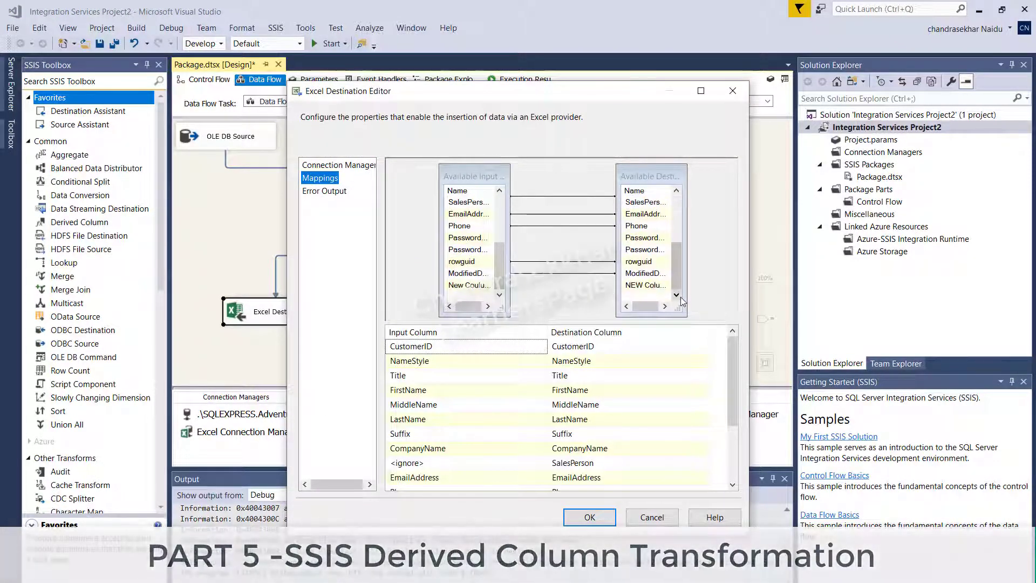
{"action": "left_click", "coordinate": [469, 286]}
{"action": "left_click_drag", "start_coordinate": [491, 286], "coordinate": [611, 292]}
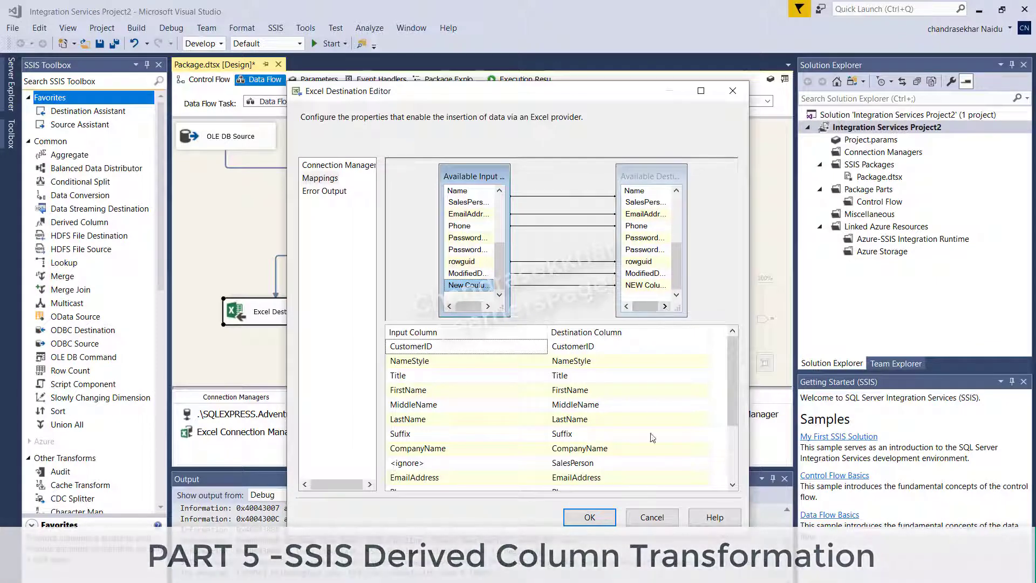
Map the SalesPerson input column to the SalesPerson destination column, leave PasswordHash ignored, and accept the Excel Destination editor
{"action": "left_click_drag", "start_coordinate": [730, 394], "coordinate": [733, 427]}
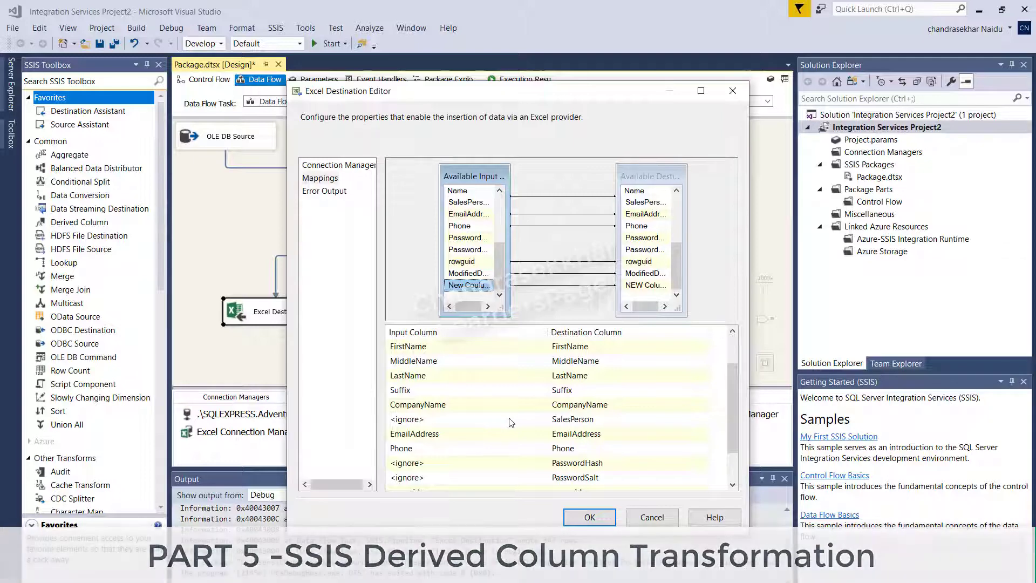
{"action": "left_click", "coordinate": [490, 424]}
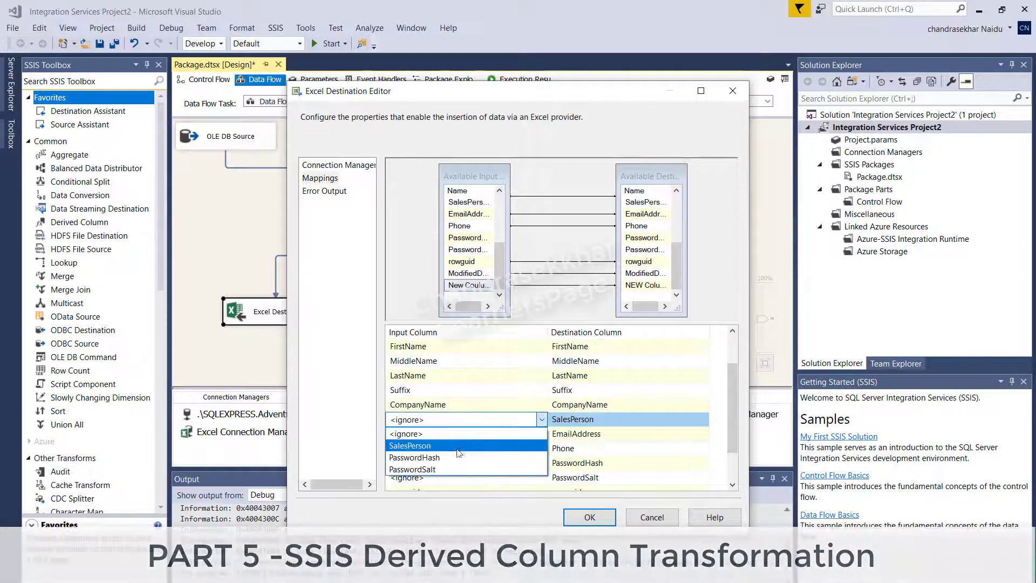
{"action": "left_click", "coordinate": [426, 446]}
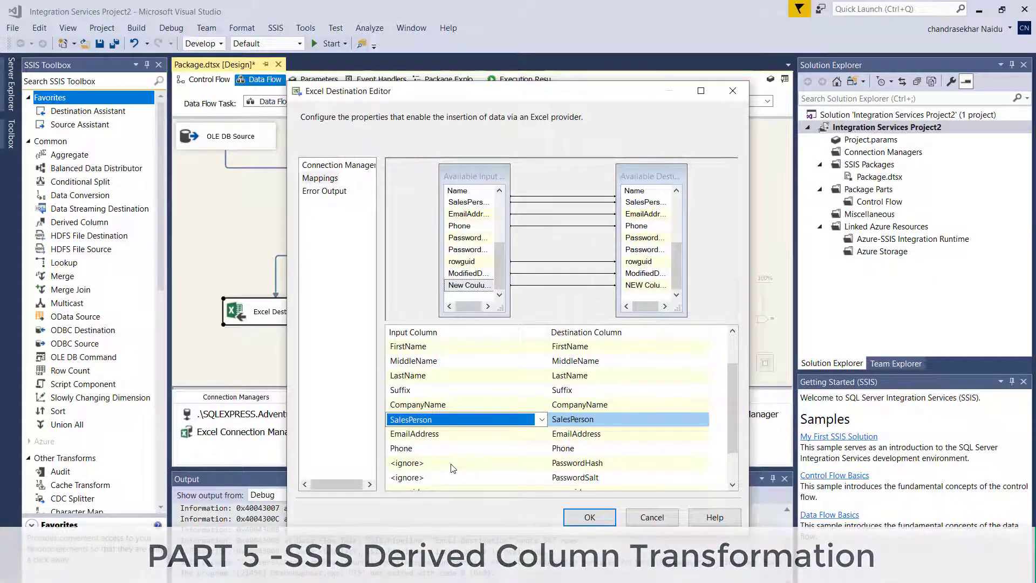
{"action": "left_click", "coordinate": [452, 467]}
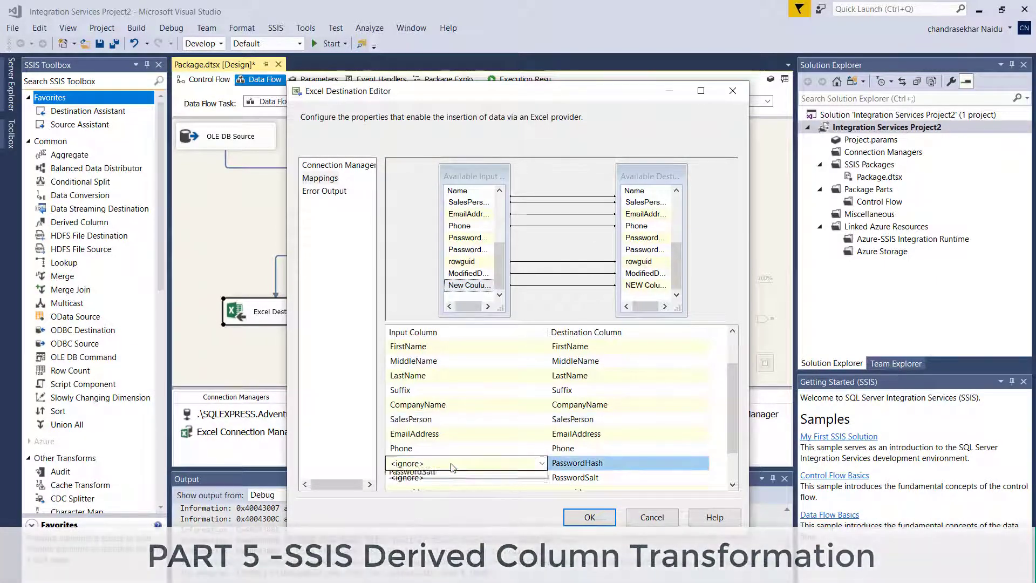
{"action": "left_click", "coordinate": [453, 468]}
{"action": "left_click", "coordinate": [467, 459]}
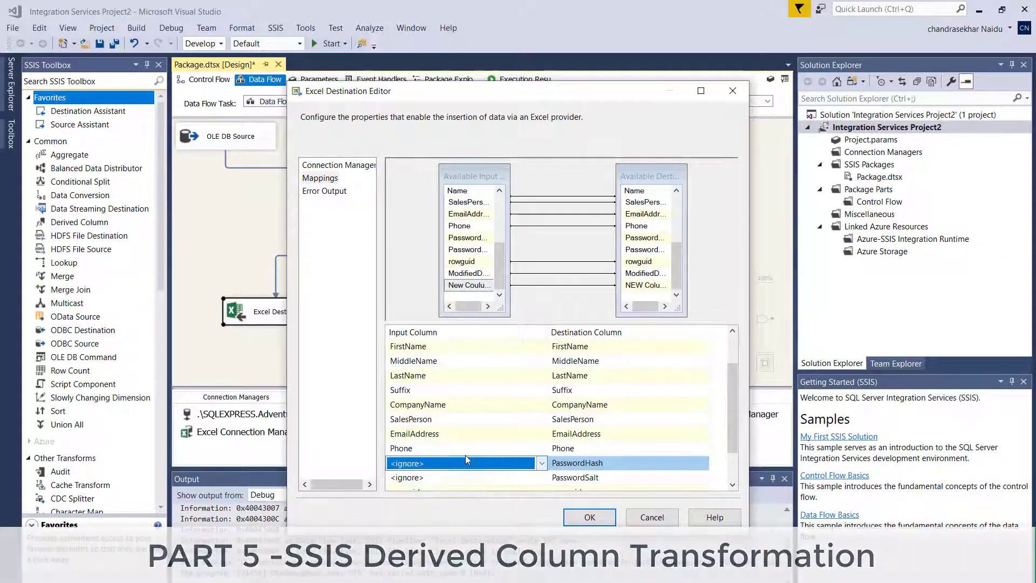
{"action": "left_click", "coordinate": [585, 517]}
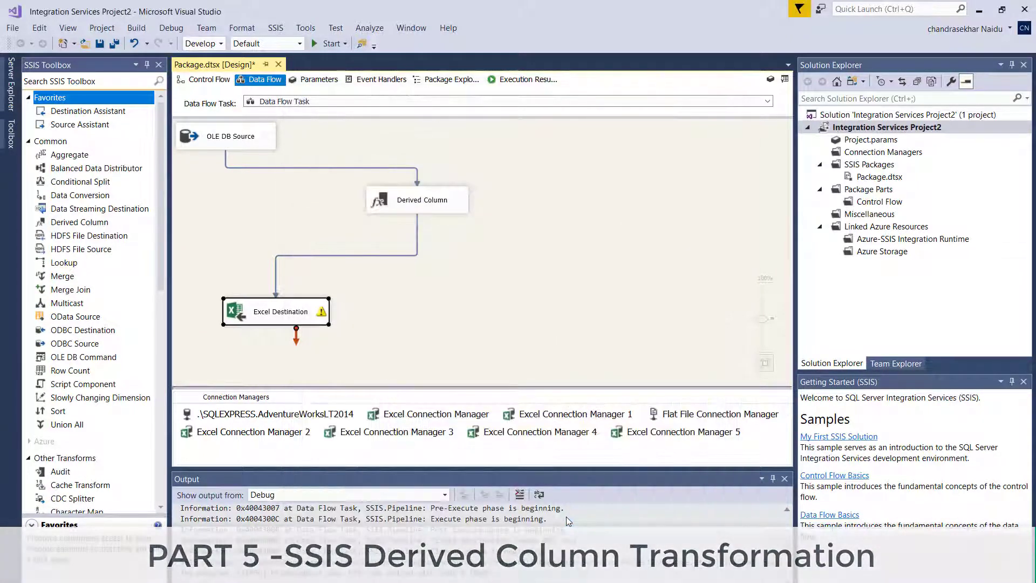
Check the warning on the Excel Destination and its connection settings, leaving the editor without changes
{"action": "left_click", "coordinate": [396, 304]}
{"action": "mouse_move", "coordinate": [321, 312]}
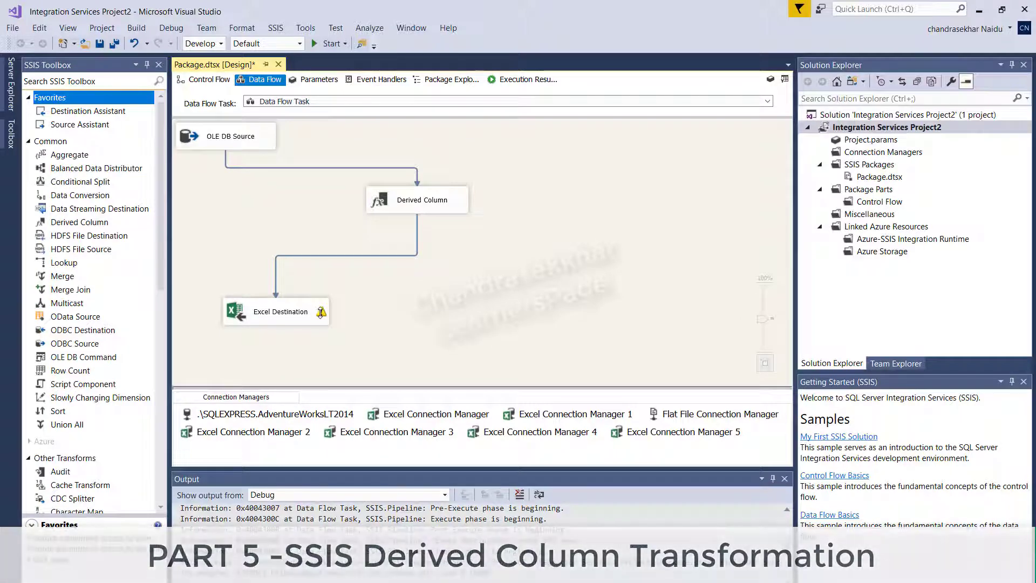
{"action": "left_click", "coordinate": [321, 312]}
{"action": "double_click", "coordinate": [320, 311]}
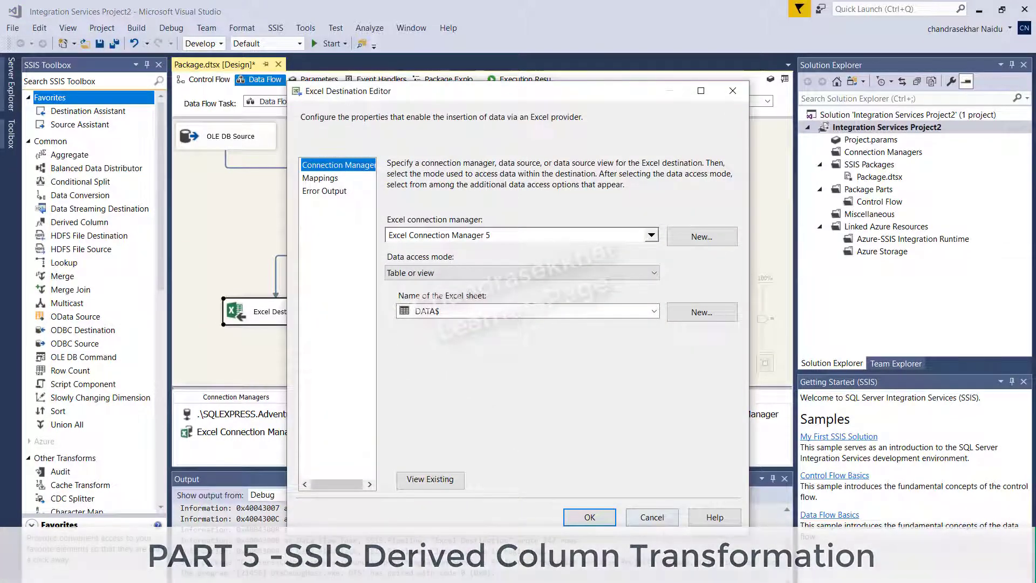
{"action": "left_click", "coordinate": [656, 514]}
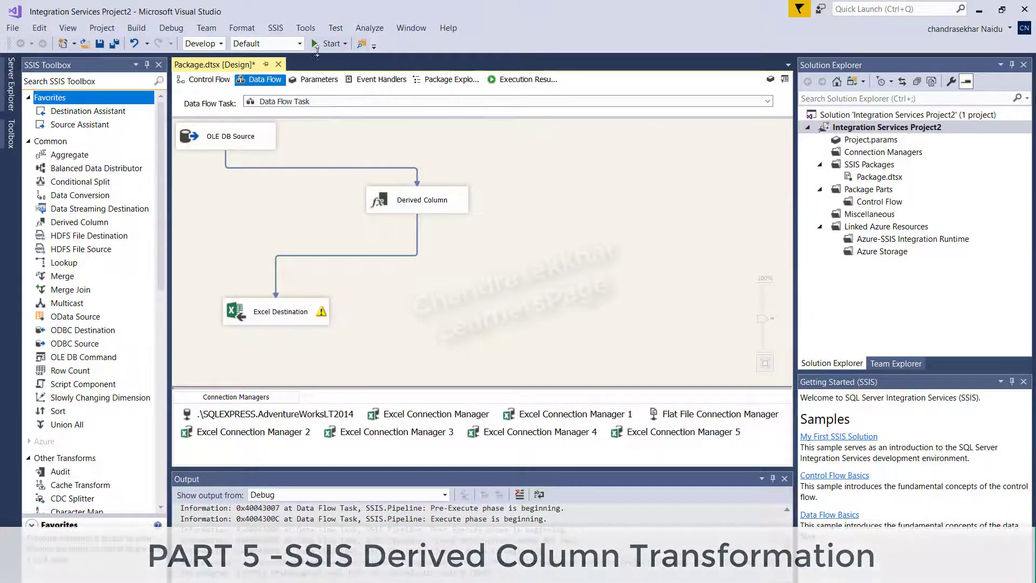
Run the package in debug mode and check the warning on the Excel Destination
{"action": "left_click", "coordinate": [329, 43]}
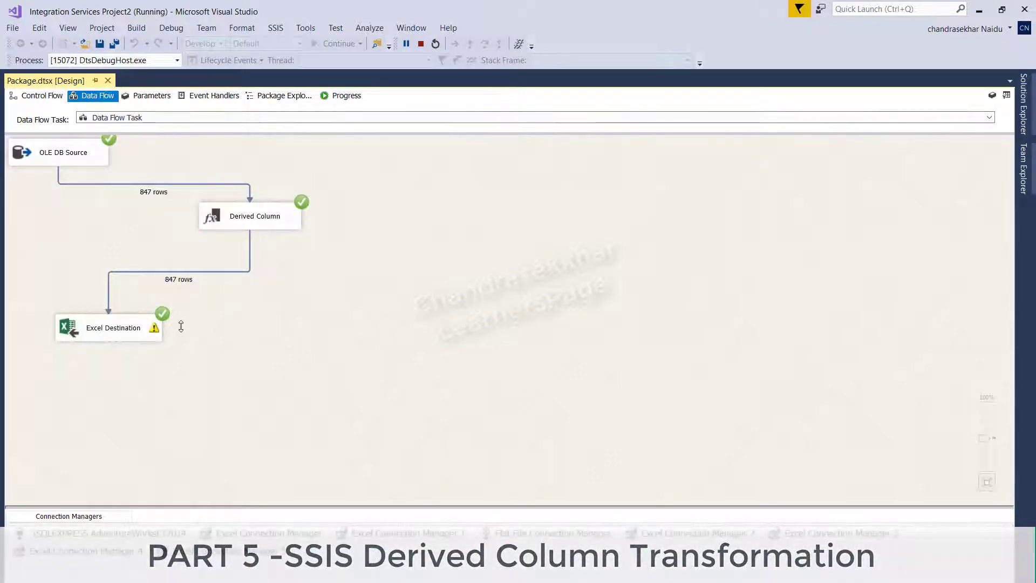
{"action": "mouse_move", "coordinate": [154, 329]}
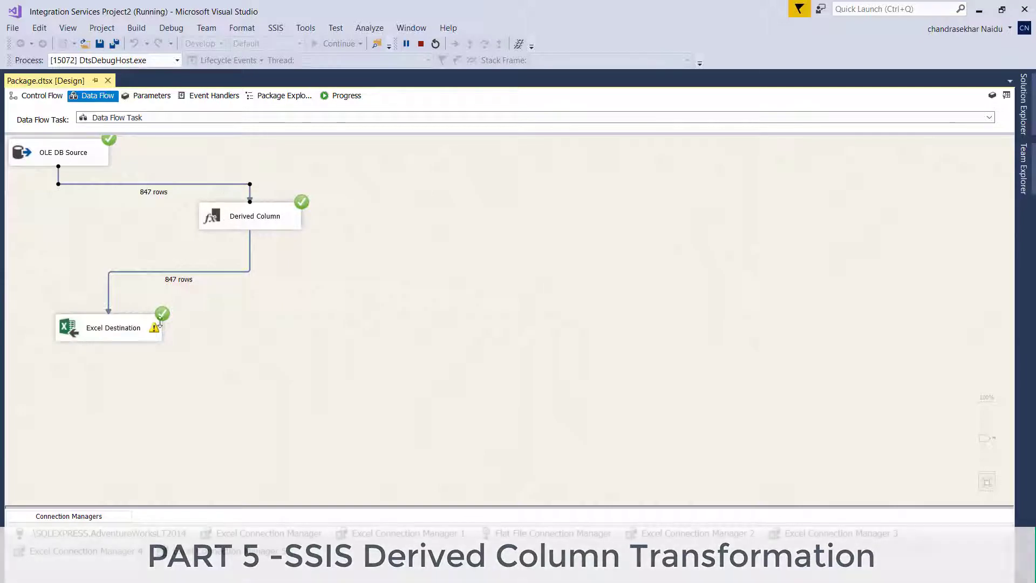
Review the running package's control flow, data flow, parameters and event handlers, and read the execution progress log
{"action": "left_click", "coordinate": [42, 98]}
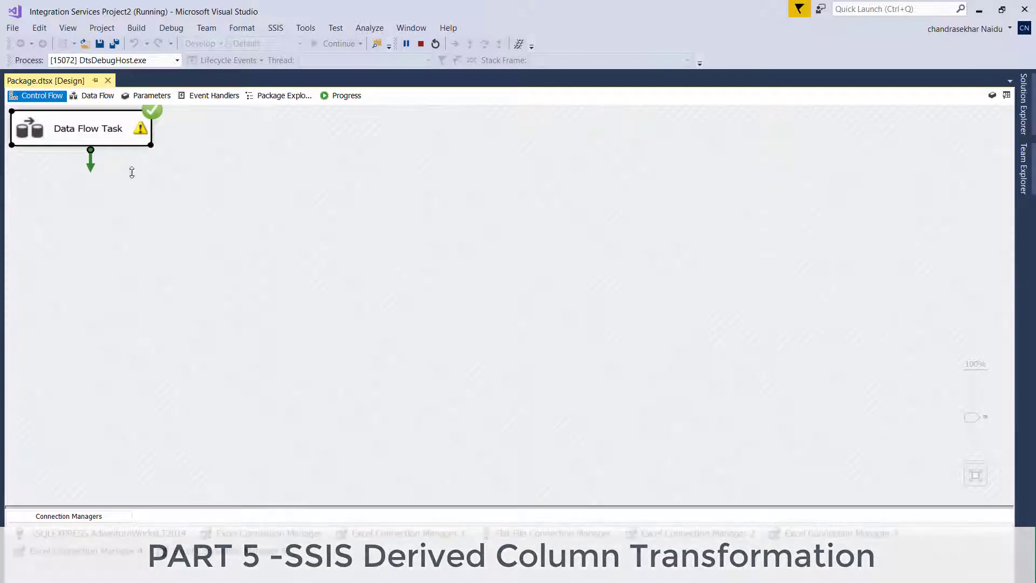
{"action": "left_click", "coordinate": [97, 97]}
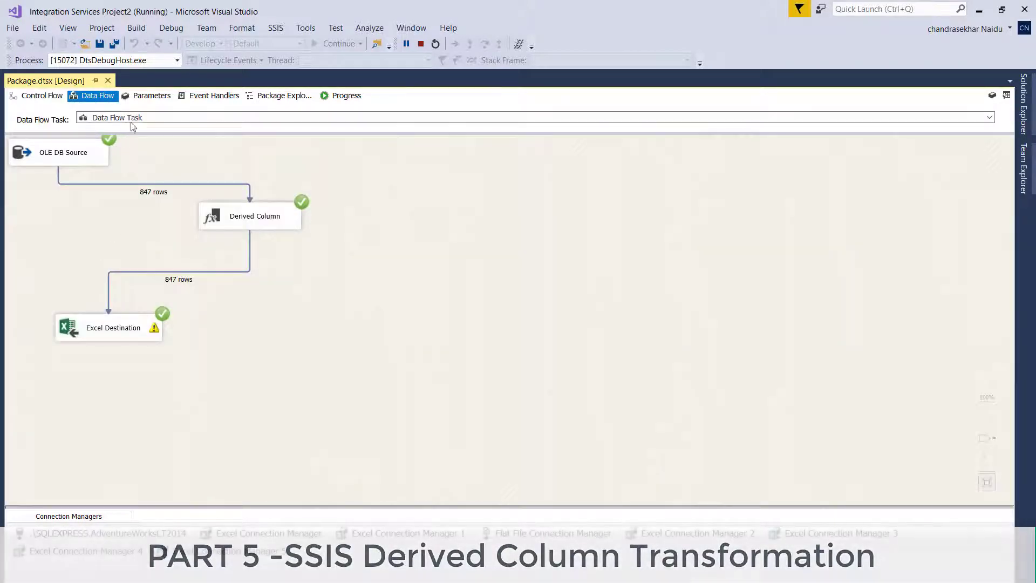
{"action": "left_click", "coordinate": [146, 96]}
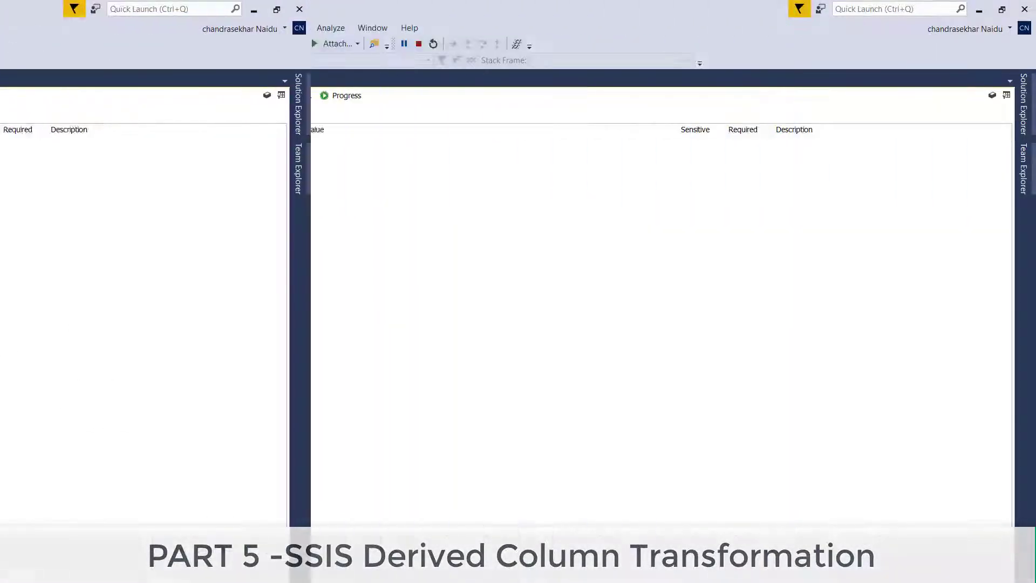
{"action": "left_click", "coordinate": [226, 99]}
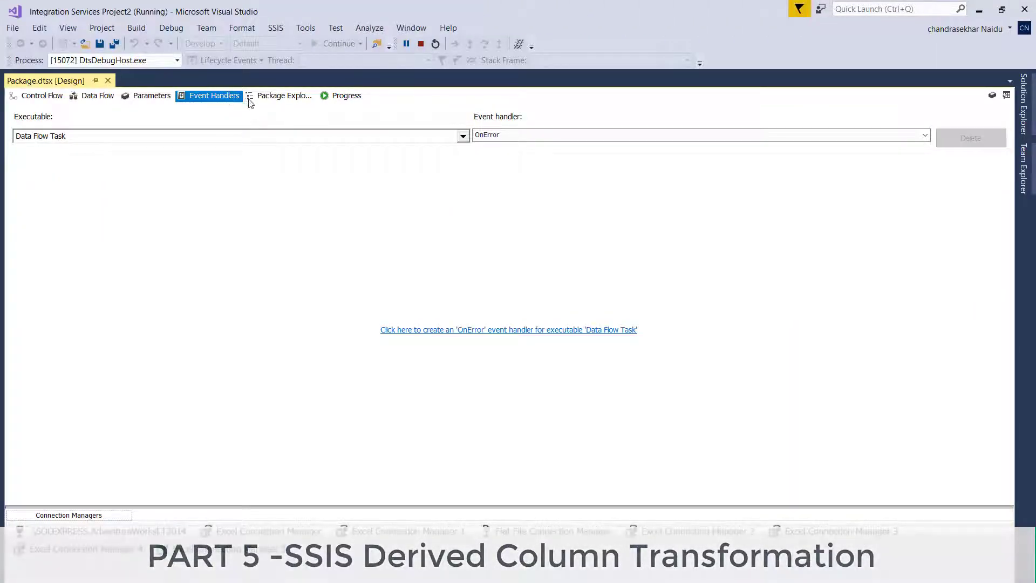
{"action": "left_click", "coordinate": [109, 99]}
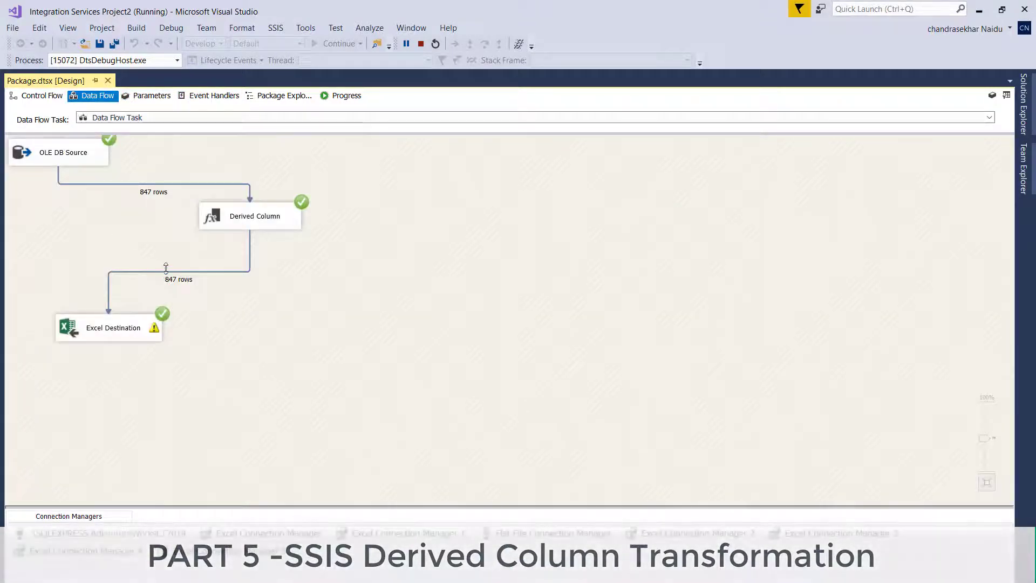
{"action": "left_click", "coordinate": [352, 97]}
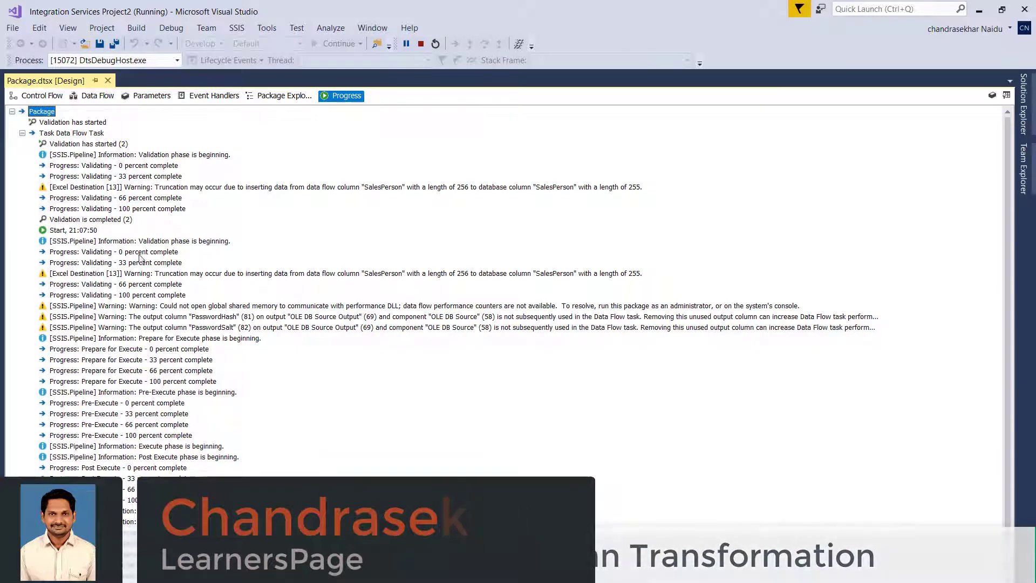
{"action": "scroll", "coordinate": [140, 258], "scroll_direction": "down", "scroll_amount": 1}
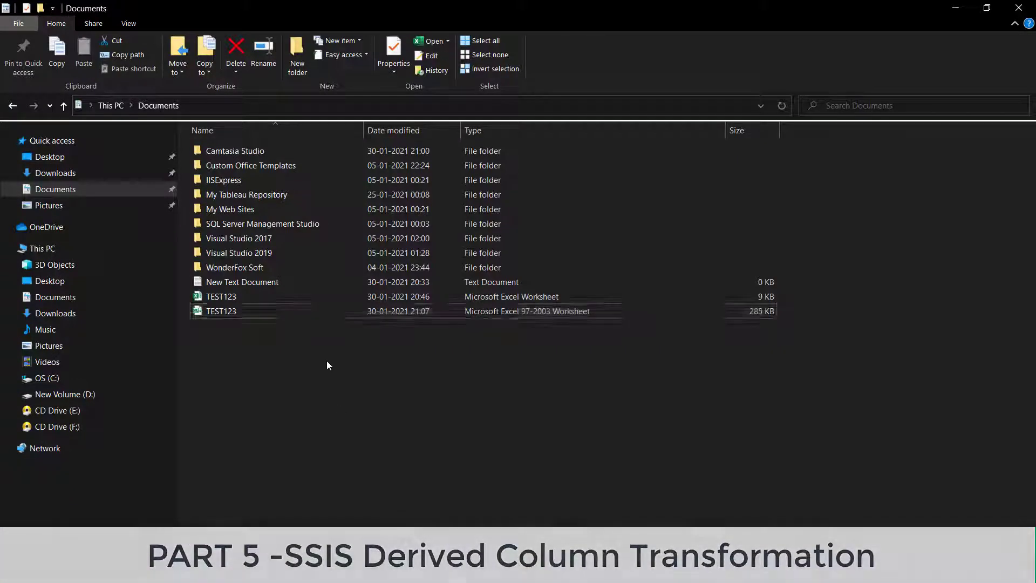
Open the TEST123 Excel 97-2003 workbook from the Documents folder and autofit the width of the SalesPerson column
{"action": "double_click", "coordinate": [269, 315]}
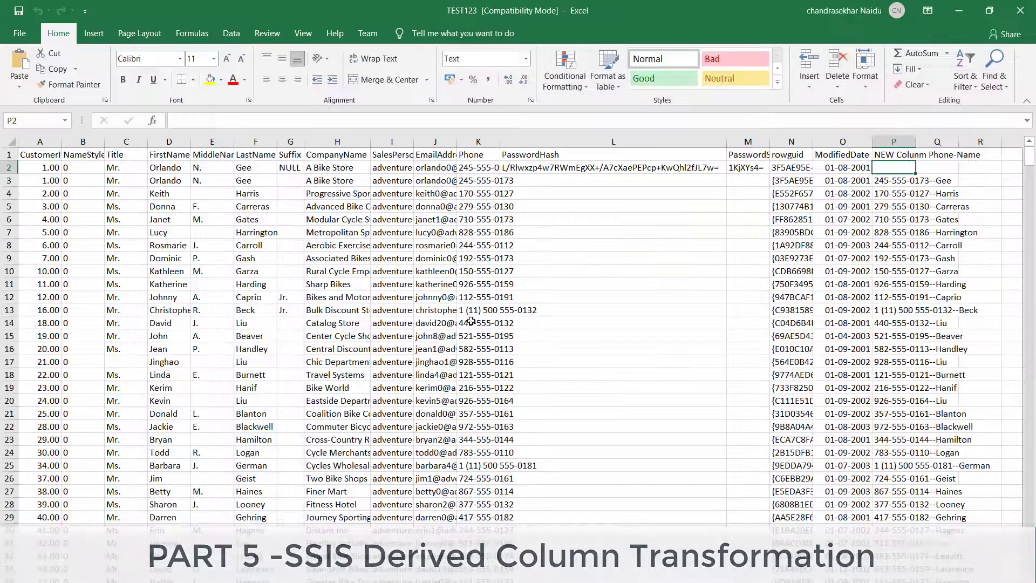
{"action": "left_click", "coordinate": [620, 185]}
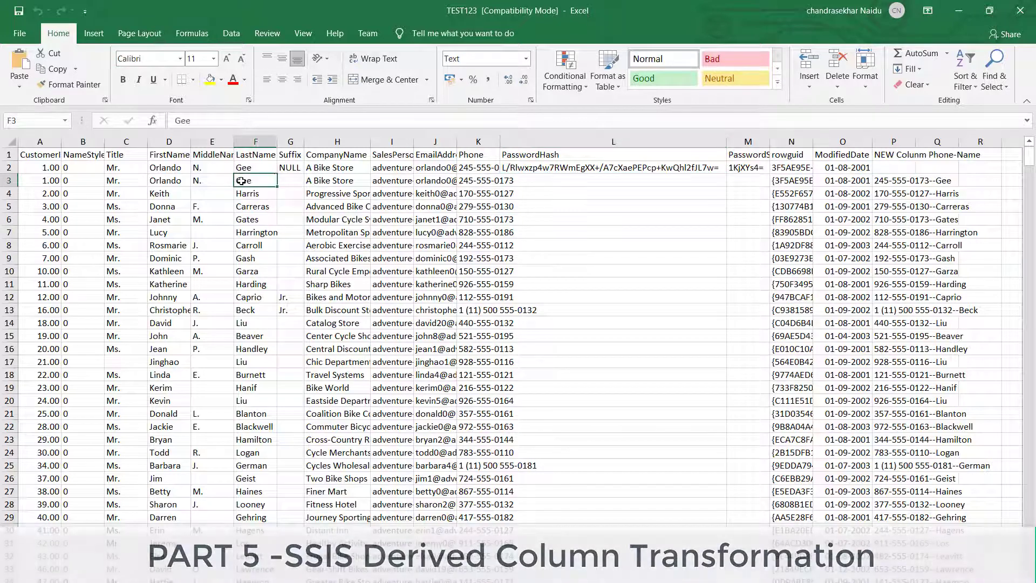
{"action": "left_click", "coordinate": [332, 167]}
{"action": "left_click", "coordinate": [381, 166]}
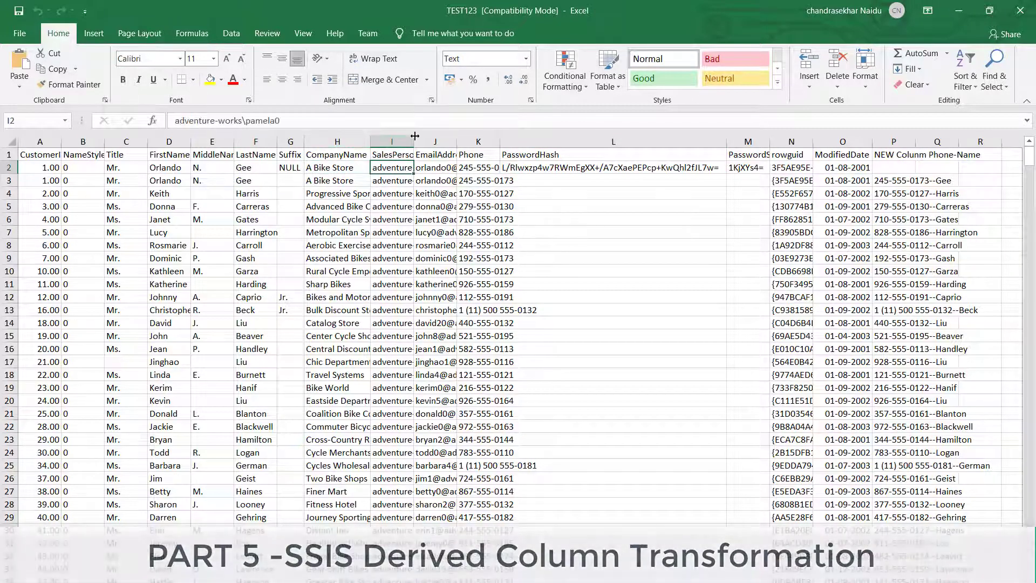
{"action": "double_click", "coordinate": [417, 136]}
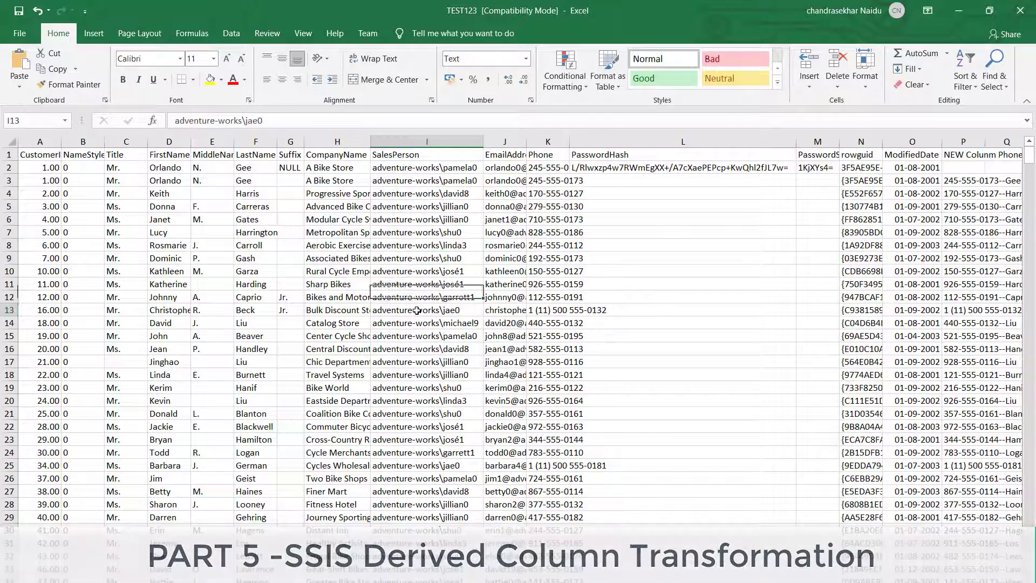
Examine the values loaded into the SalesPerson column and its header
{"action": "left_click", "coordinate": [419, 362]}
{"action": "left_click", "coordinate": [419, 467]}
{"action": "left_click", "coordinate": [387, 218]}
{"action": "left_click", "coordinate": [385, 177]}
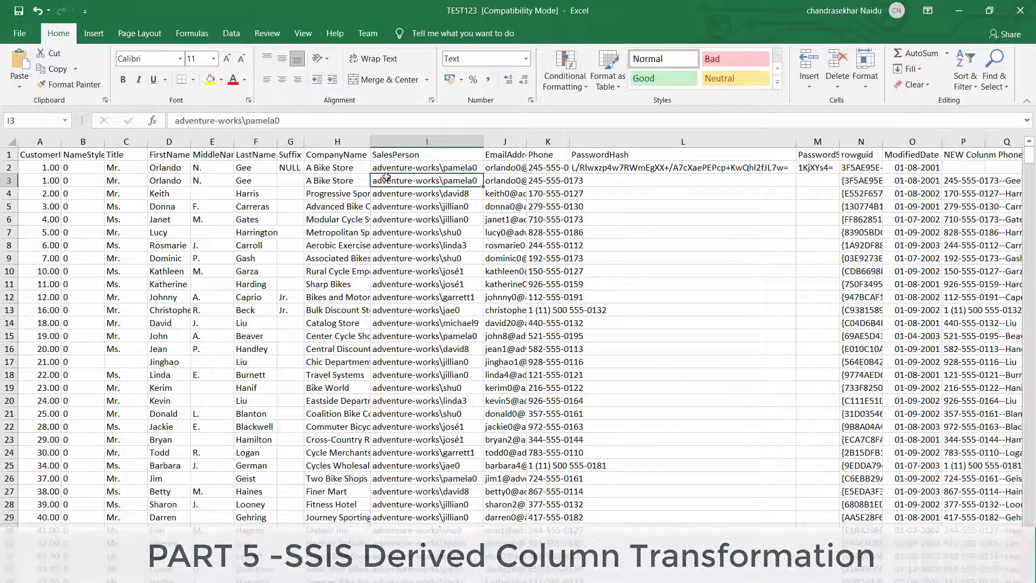
{"action": "left_click", "coordinate": [394, 156]}
{"action": "key", "text": "ctrl+shift+Down"}
{"action": "left_click", "coordinate": [406, 182]}
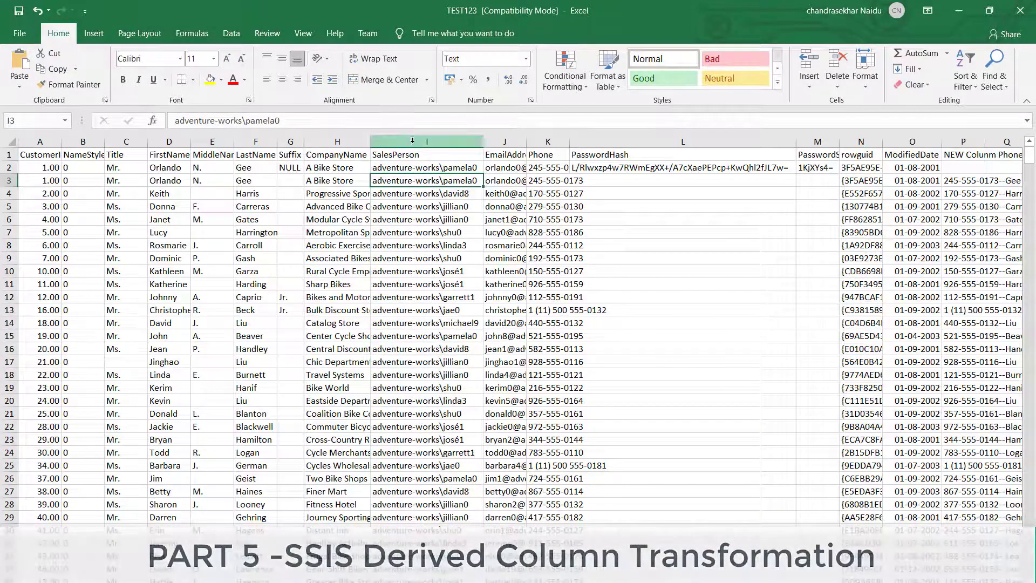
{"action": "left_click", "coordinate": [414, 157]}
{"action": "left_click", "coordinate": [414, 178]}
{"action": "left_click", "coordinate": [415, 157]}
{"action": "left_click", "coordinate": [416, 176]}
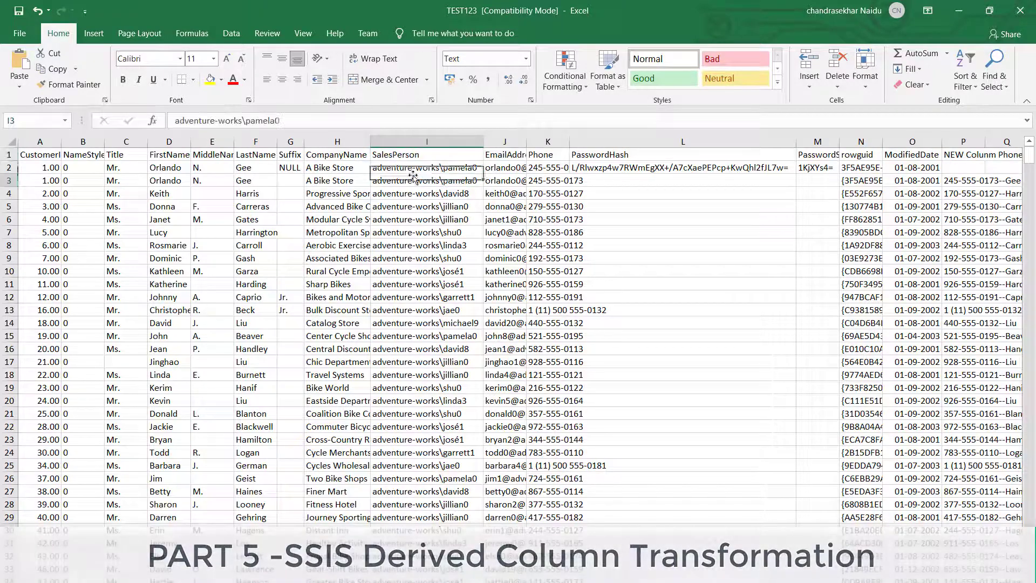
Go along the header row to the NEW Colunm Phone-Name column and examine its combined phone and last-name values
{"action": "left_click", "coordinate": [440, 155]}
{"action": "key", "text": "Right"}
{"action": "key", "text": "Right"}
{"action": "key", "text": "Right"}
{"action": "key", "text": "Right"}
{"action": "key", "text": "Right"}
{"action": "key", "text": "Right"}
{"action": "key", "text": "Right"}
{"action": "key", "text": "Right"}
{"action": "key", "text": "Right"}
{"action": "key", "text": "Right"}
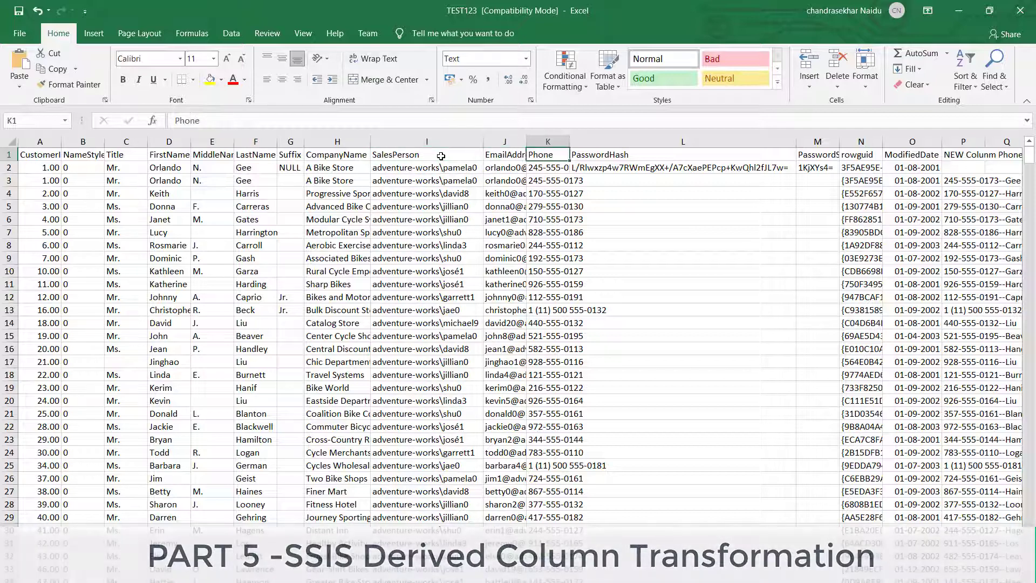
{"action": "key", "text": "Left"}
{"action": "key", "text": "Left"}
{"action": "key", "text": "Left"}
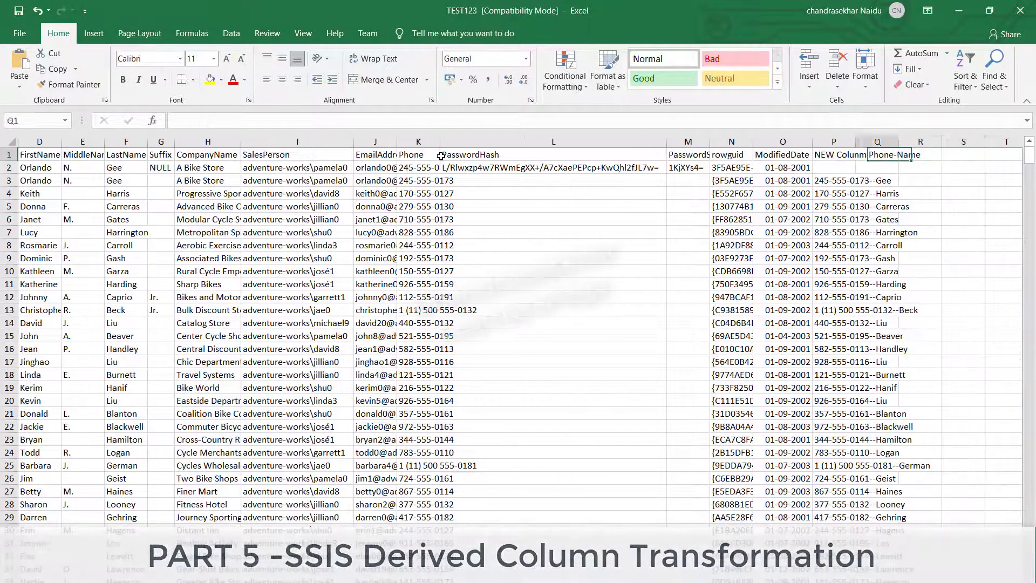
Widen the NEW Colunm Phone-Name column until its header and values fit, and check the combined phone and last-name entries
{"action": "key", "text": "Right"}
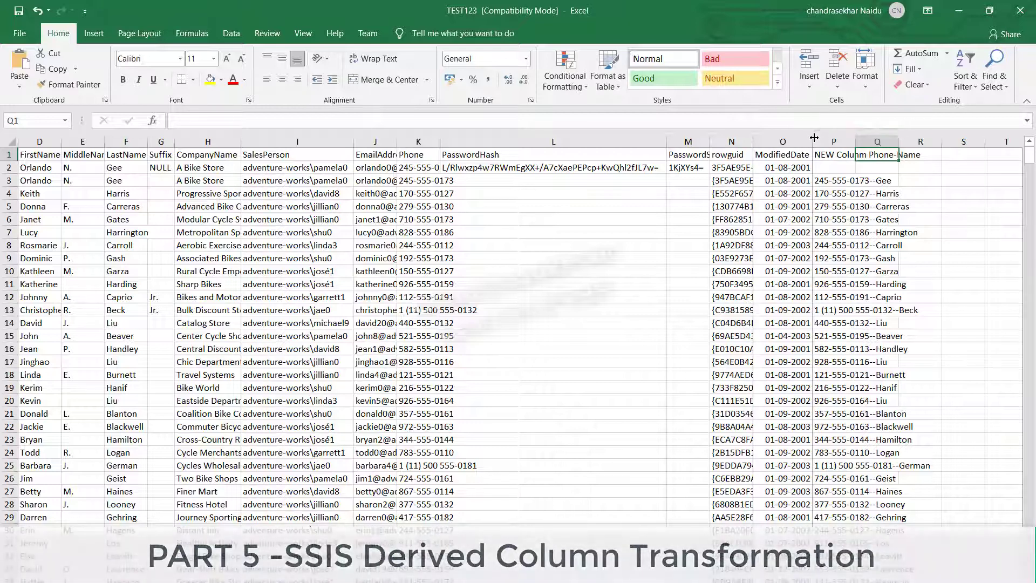
{"action": "left_click_drag", "start_coordinate": [856, 141], "coordinate": [986, 141]}
{"action": "left_click", "coordinate": [912, 244]}
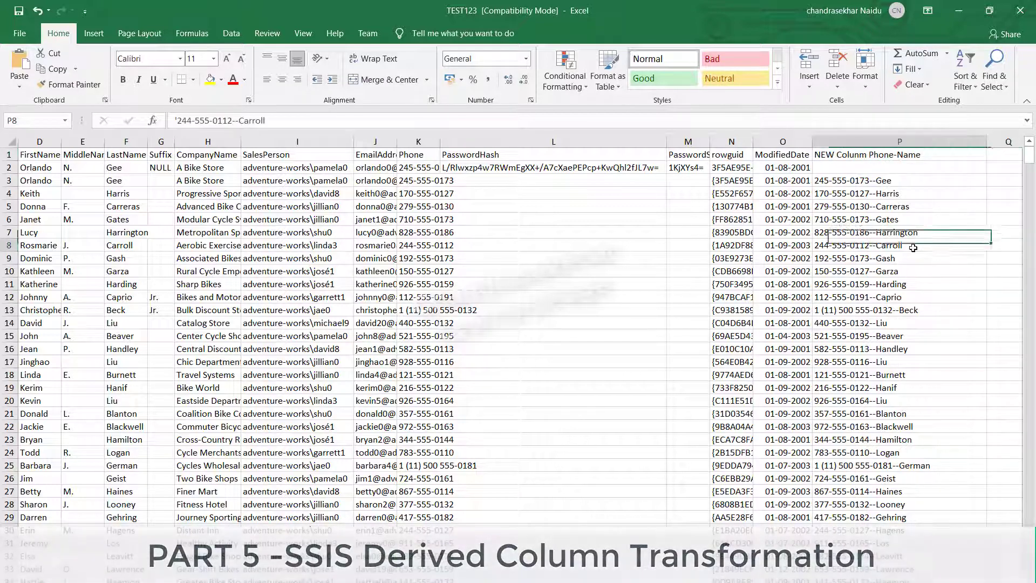
{"action": "left_click", "coordinate": [880, 193]}
{"action": "left_click", "coordinate": [871, 153]}
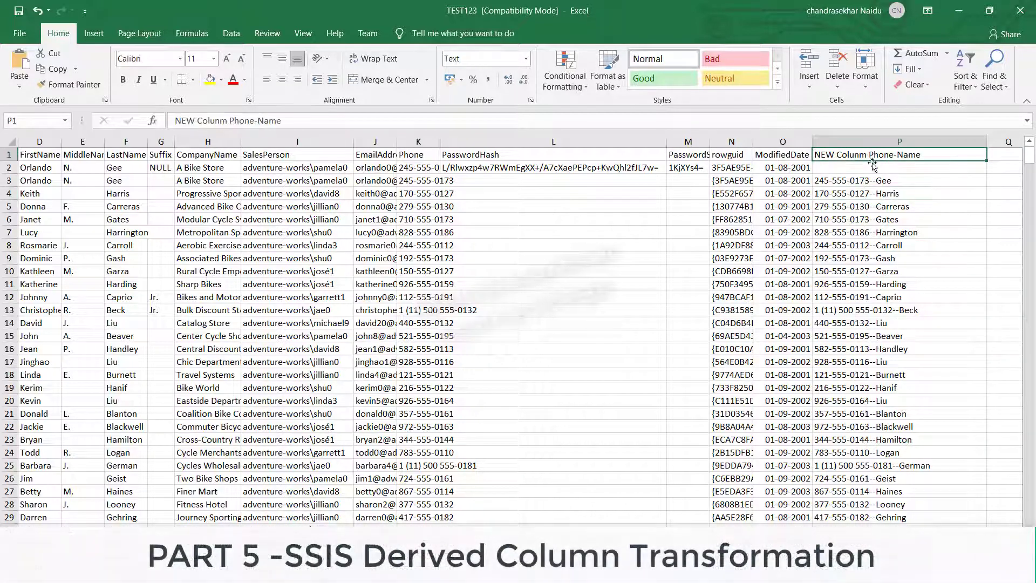
{"action": "left_click", "coordinate": [872, 324]}
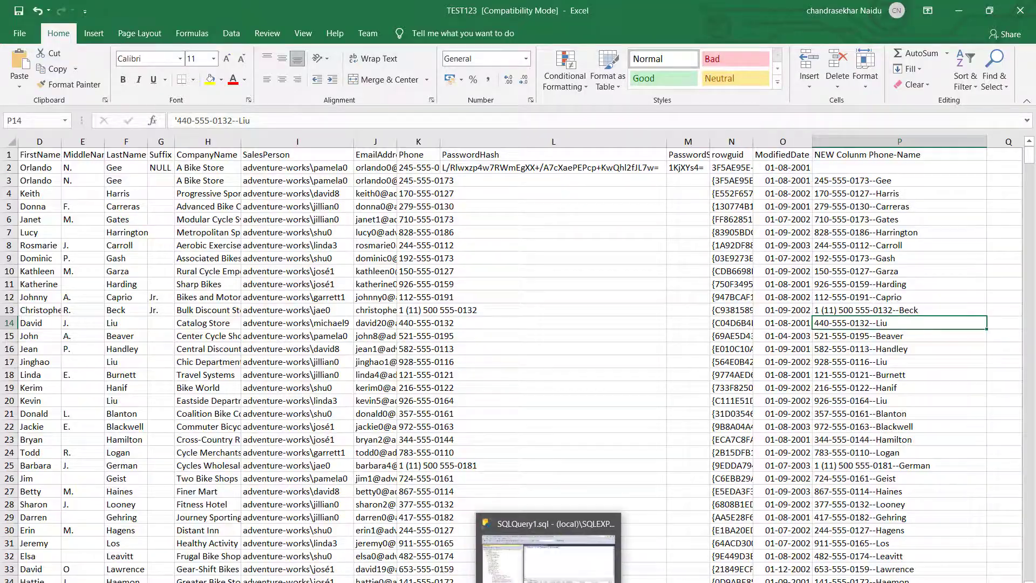
Switch to Visual Studio and review the string functions offered in the data flow's Derived Column transformation
{"action": "left_click", "coordinate": [522, 582]}
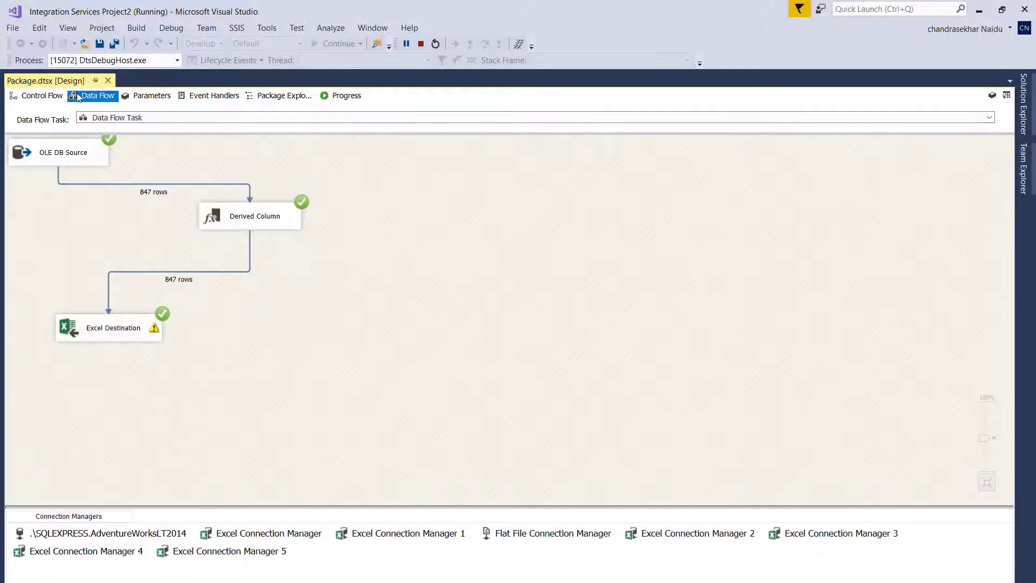
{"action": "left_click", "coordinate": [95, 96]}
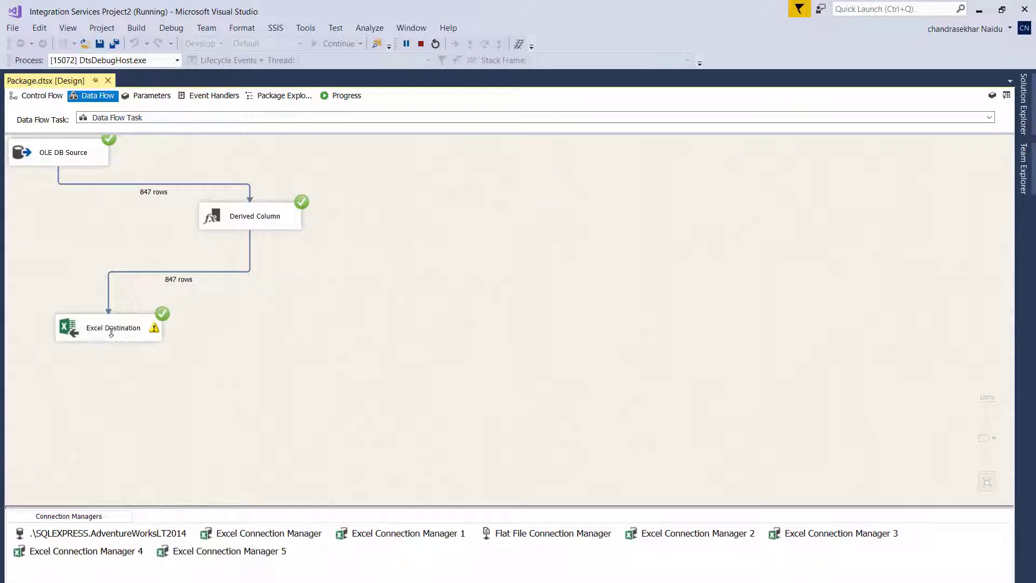
{"action": "left_click", "coordinate": [238, 218]}
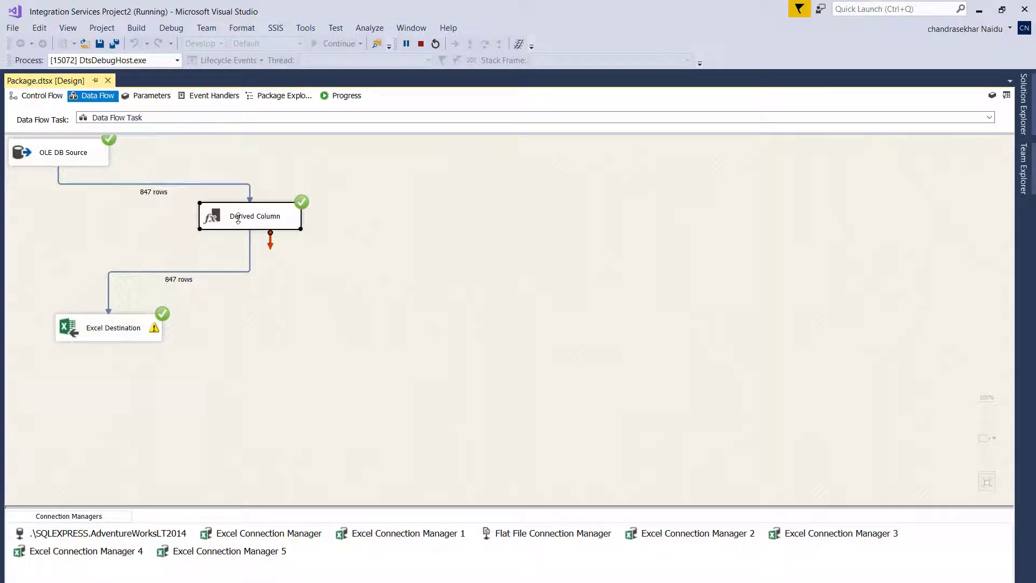
{"action": "double_click", "coordinate": [238, 219]}
{"action": "left_click", "coordinate": [502, 163]}
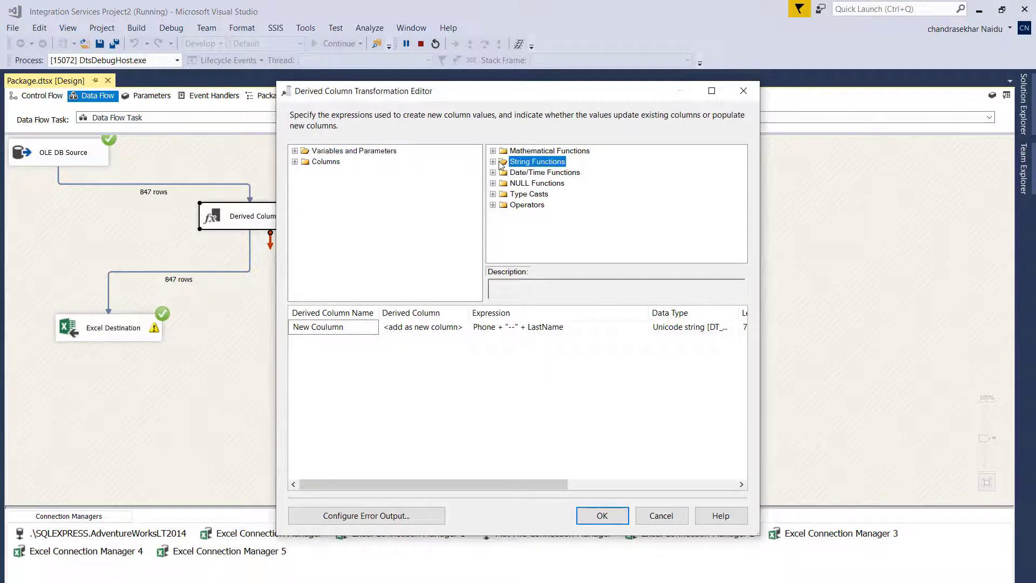
{"action": "left_click", "coordinate": [493, 162]}
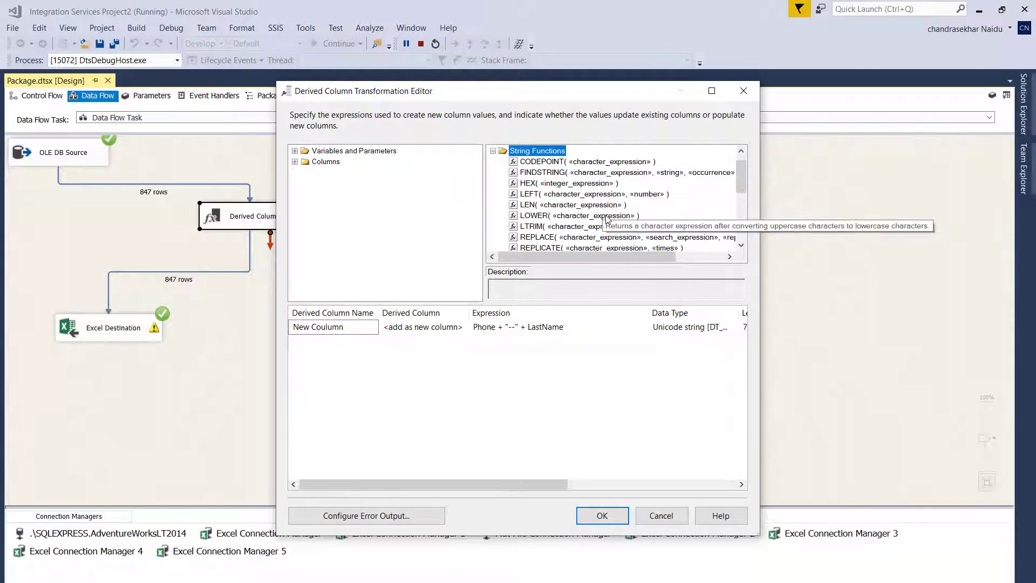
{"action": "scroll", "coordinate": [608, 219], "scroll_direction": "down", "scroll_amount": 1}
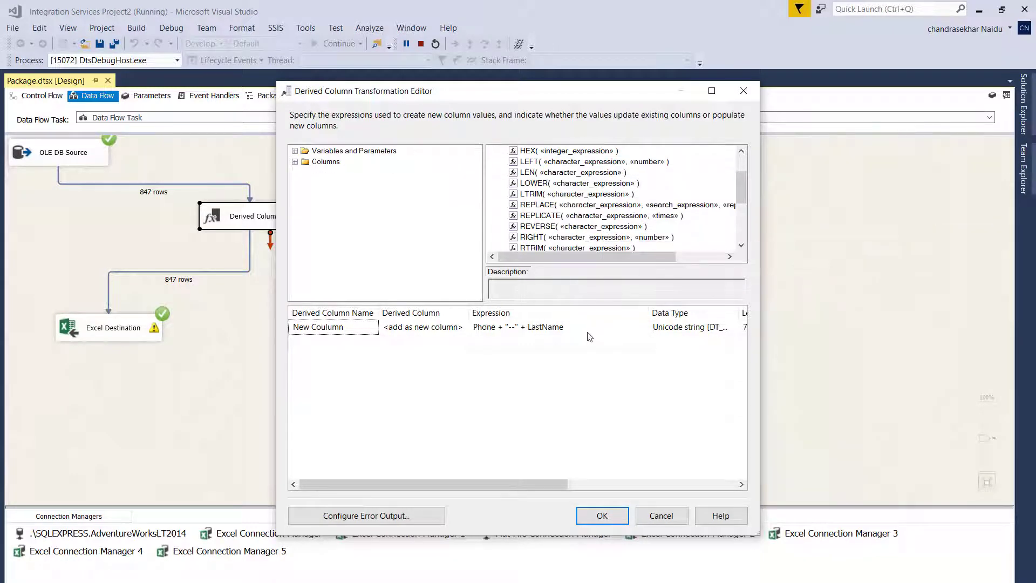
{"action": "left_click", "coordinate": [599, 515]}
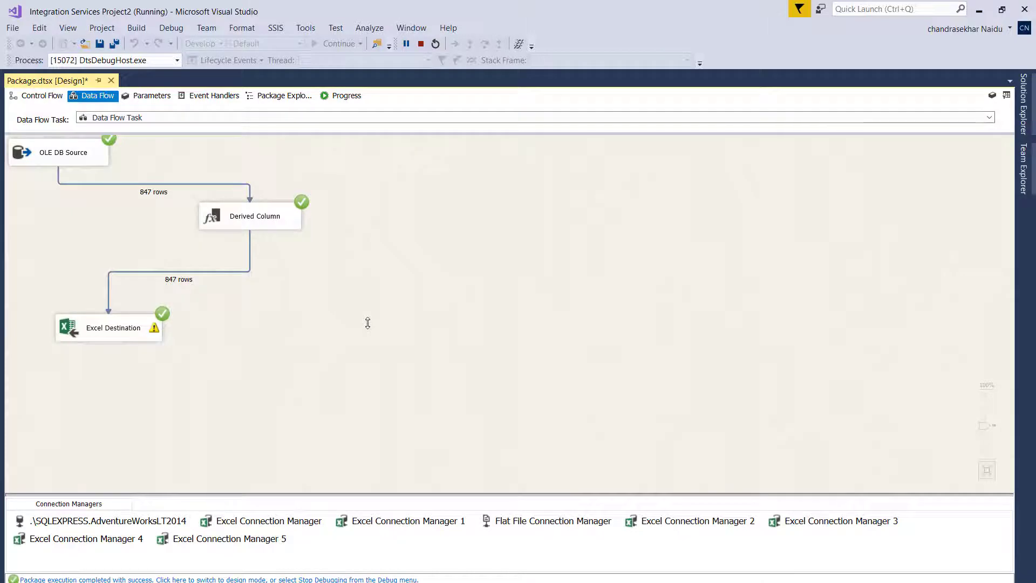
Reopen the Derived Column transformation and look over the input columns available for its expression
{"action": "double_click", "coordinate": [253, 216]}
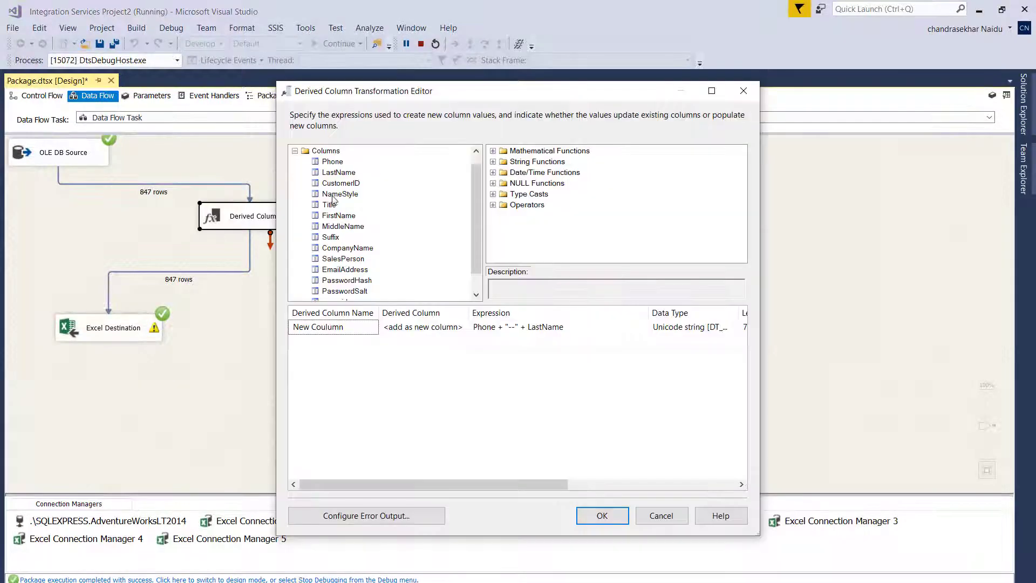
{"action": "left_click", "coordinate": [294, 151]}
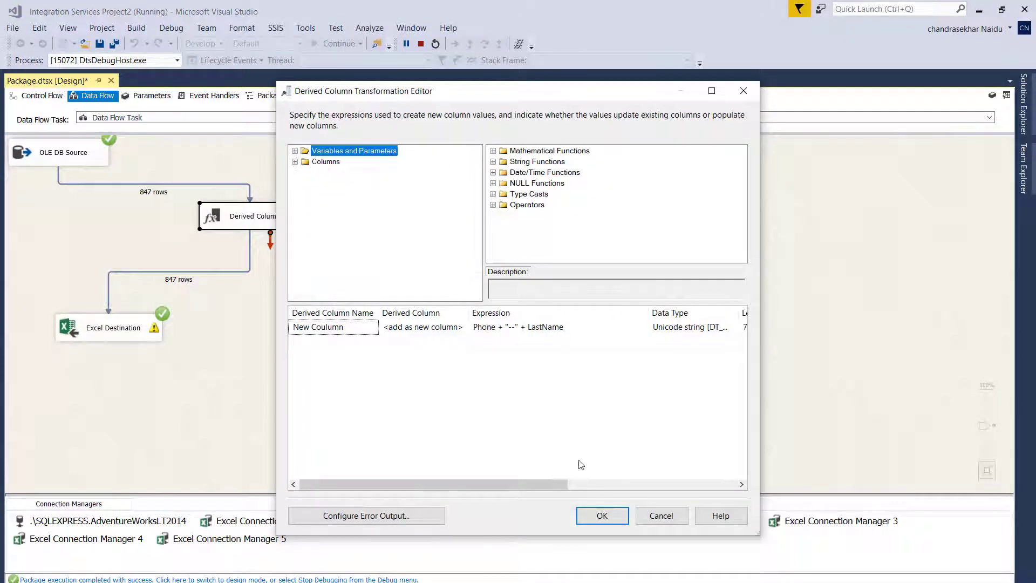
{"action": "left_click", "coordinate": [602, 515]}
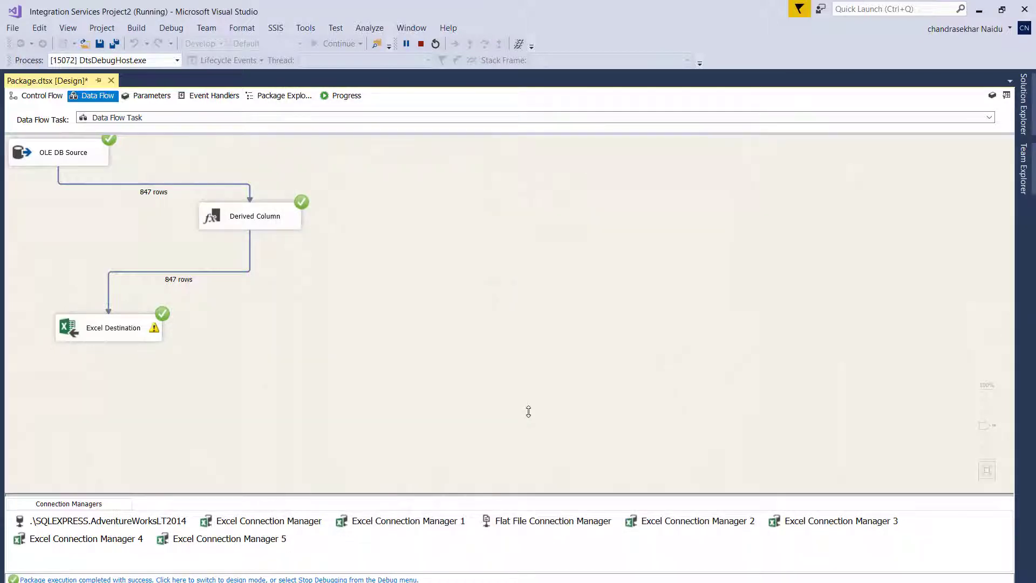